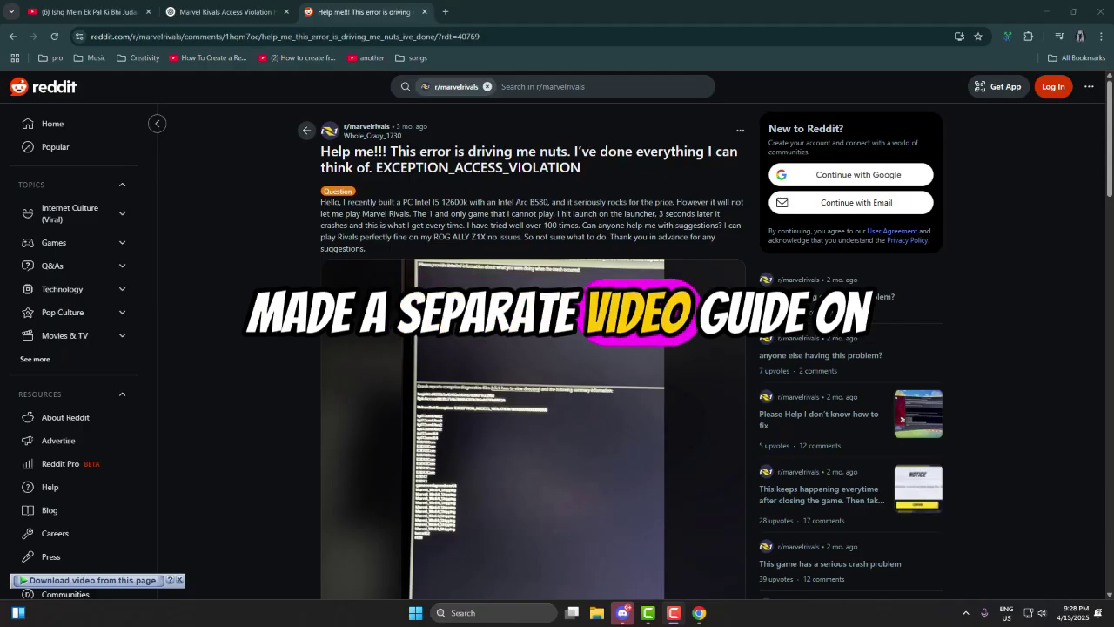
# Step: Scroll to the comments and highlight IC_Film's explanation of the ultrawide fix
pyautogui.scroll(-2, 728, 388)
pyautogui.scroll(-2, 741, 418)
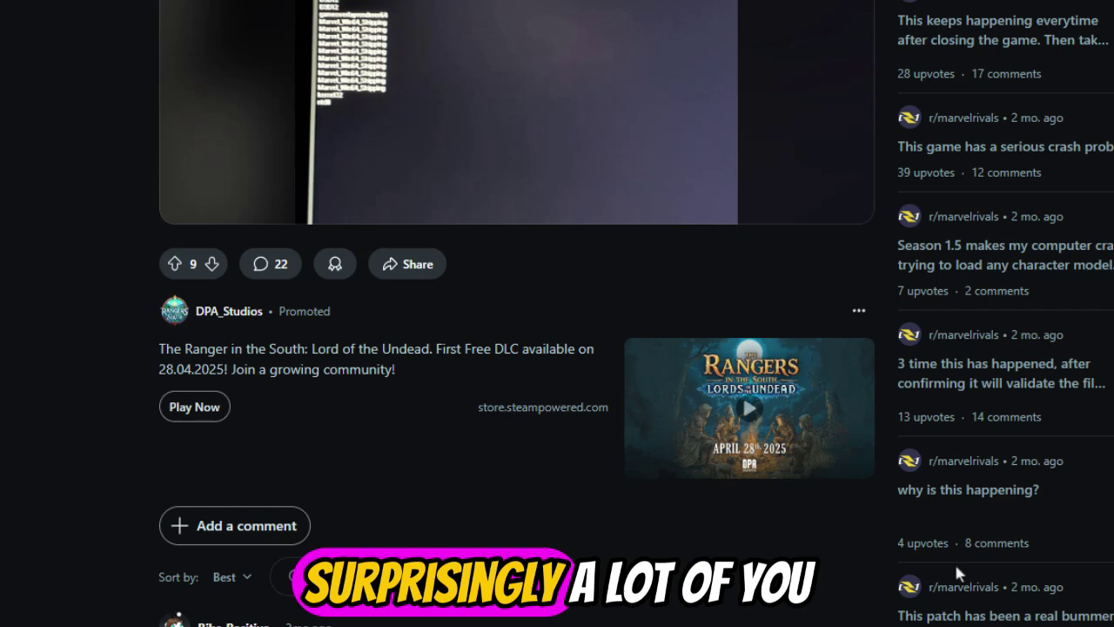
pyautogui.scroll(-3, 742, 418)
pyautogui.scroll(-1, 769, 517)
pyautogui.scroll(-2, 769, 518)
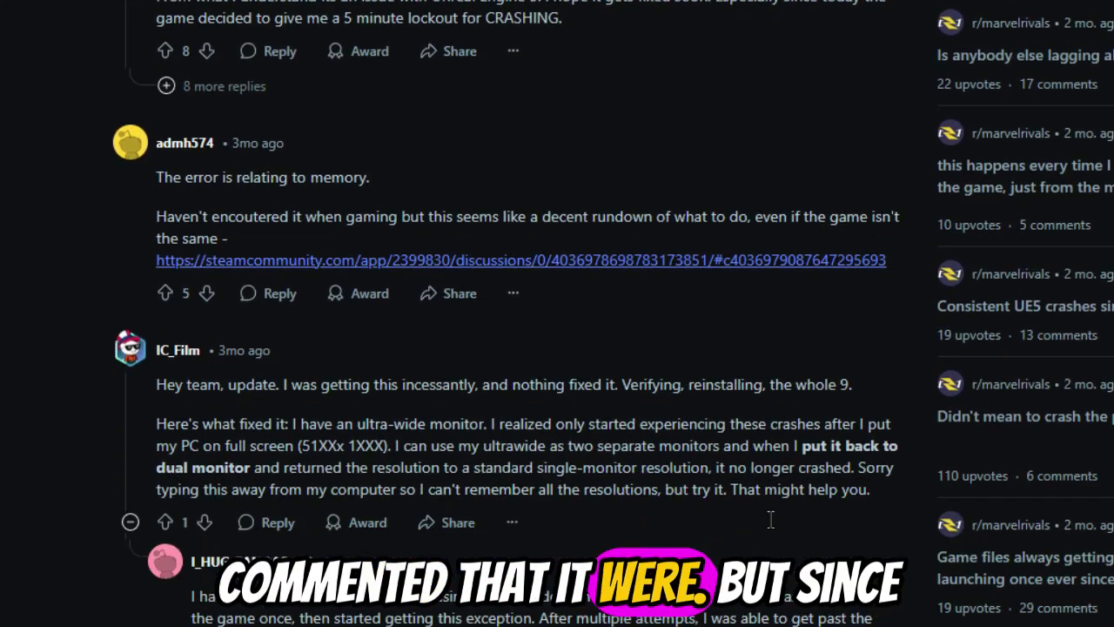
pyautogui.scroll(-2, 770, 520)
pyautogui.moveTo(157, 291)
pyautogui.mouseDown()
pyautogui.moveTo(833, 293)
pyautogui.moveTo(767, 303)
pyautogui.moveTo(882, 345)
pyautogui.moveTo(887, 358)
pyautogui.mouseUp()
# Step: Highlight I_HUG_PANDAS's fix comment and read further down the thread
pyautogui.scroll(-1, 887, 365)
pyautogui.scroll(-1, 706, 408)
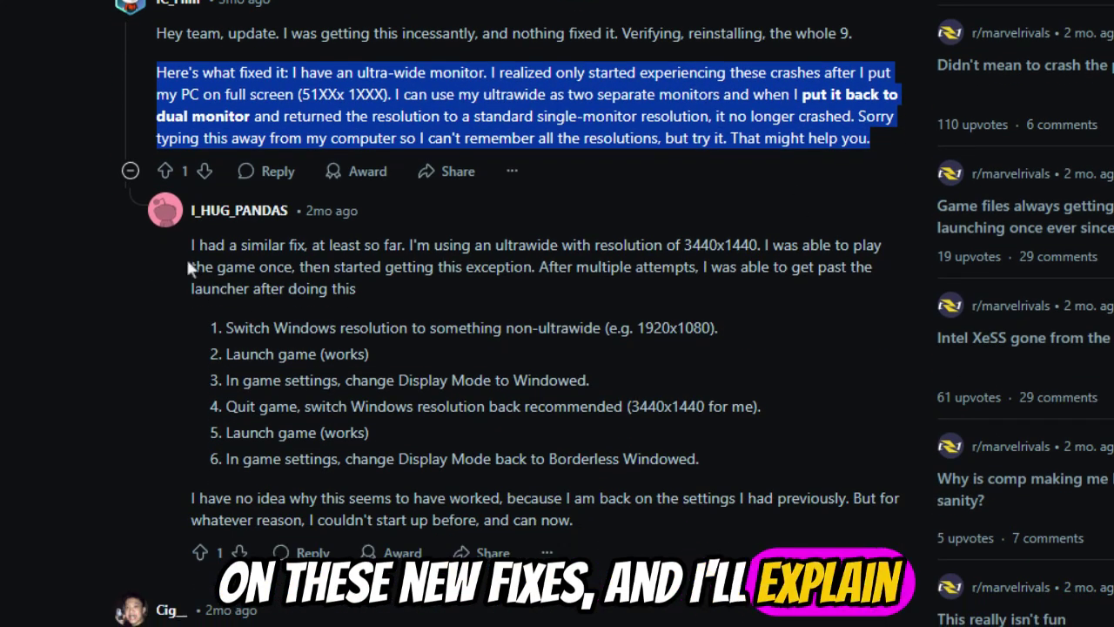
pyautogui.moveTo(190, 246)
pyautogui.mouseDown()
pyautogui.moveTo(780, 287)
pyautogui.moveTo(531, 301)
pyautogui.moveTo(385, 338)
pyautogui.moveTo(403, 379)
pyautogui.moveTo(721, 470)
pyautogui.mouseUp()
pyautogui.scroll(-2, 749, 467)
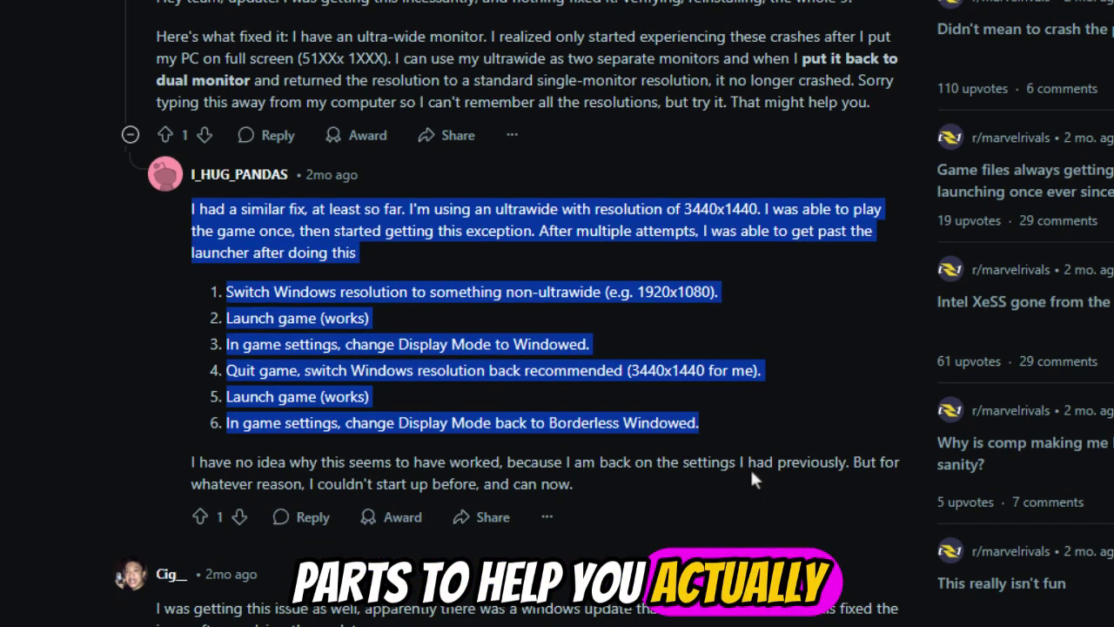
pyautogui.scroll(-2, 189, 479)
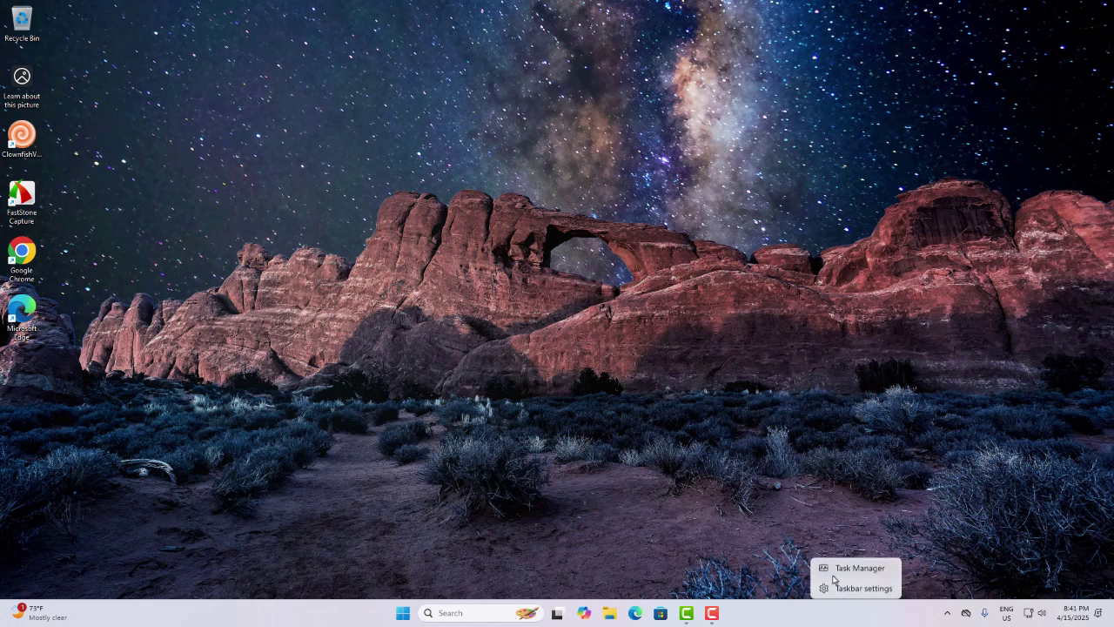
# Step: Open Task Manager, enlarge its window, and sort processes by memory use
pyautogui.hotkey('ctrl', 'shift', 'Escape')
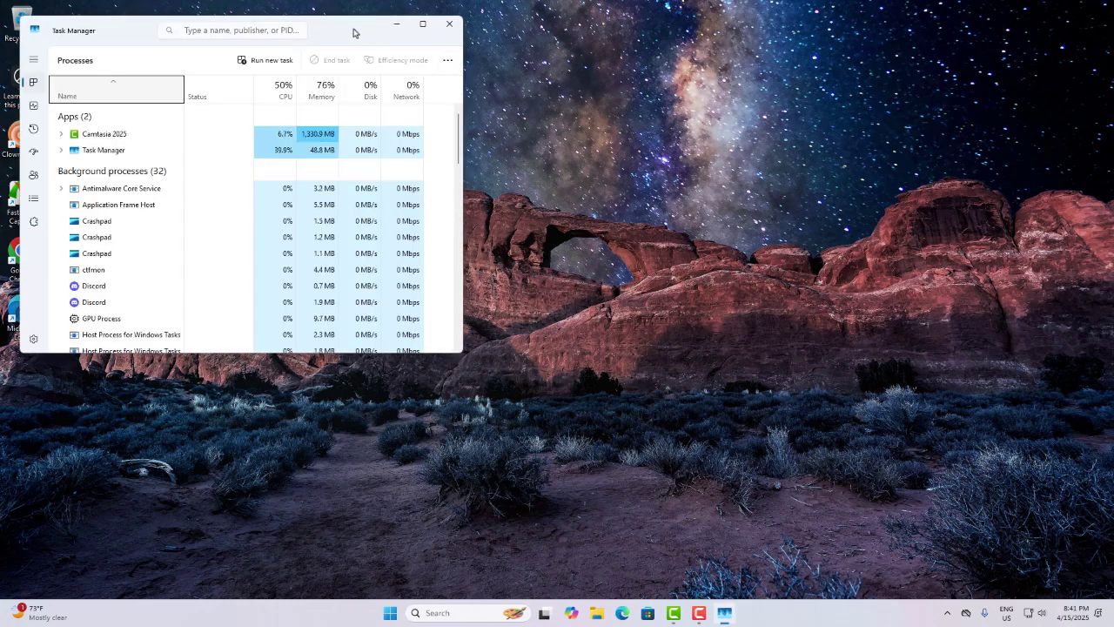
pyautogui.moveTo(355, 31); pyautogui.dragTo(572, 94)
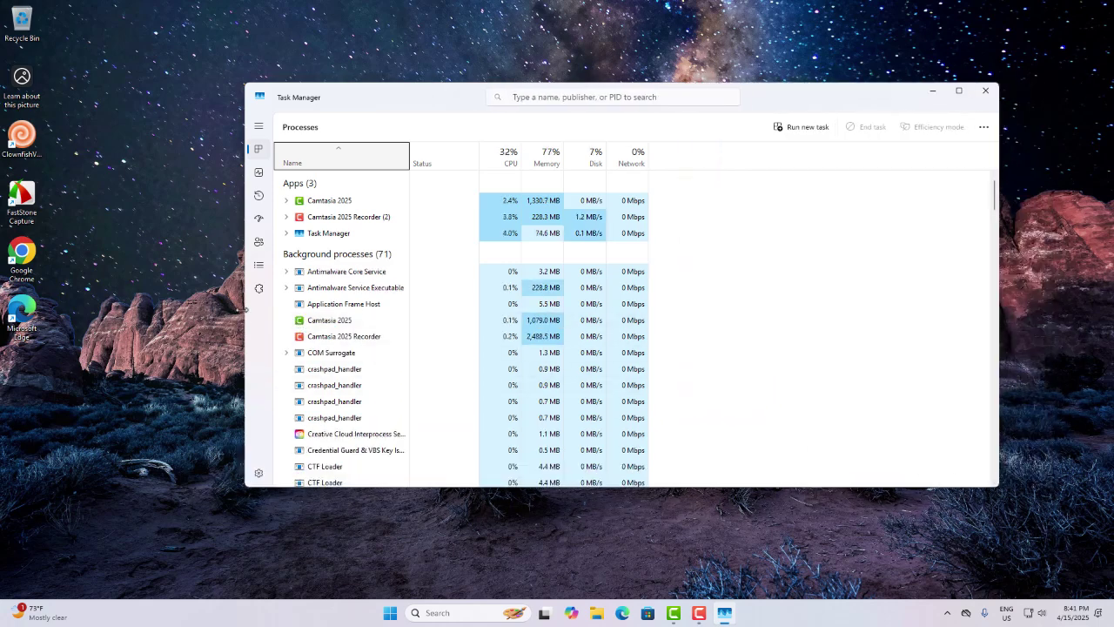
pyautogui.moveTo(245, 309); pyautogui.dragTo(139, 314)
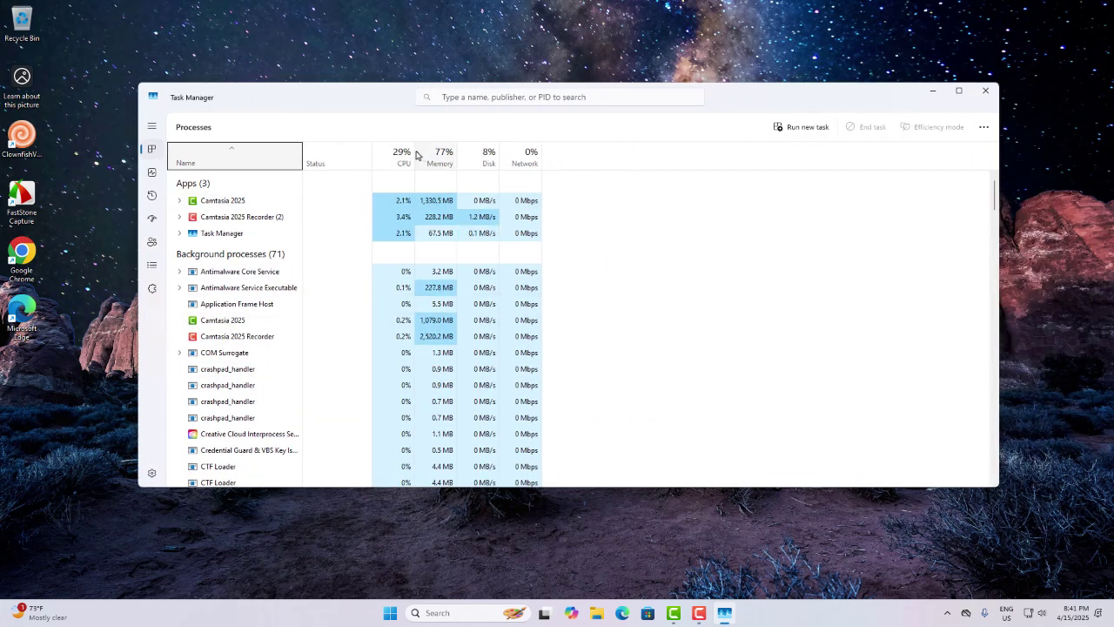
pyautogui.moveTo(430, 153); pyautogui.dragTo(585, 154)
pyautogui.click(595, 158)
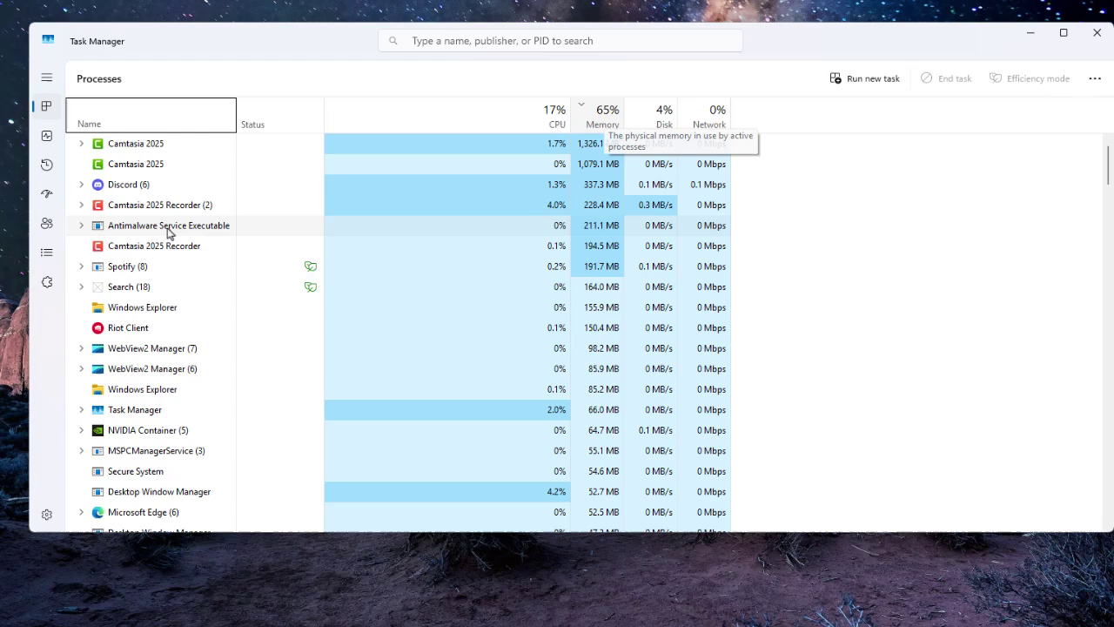
# Step: End the Spotify and Microsoft Edge processes
pyautogui.rightClick(161, 268)
pyautogui.click(178, 310)
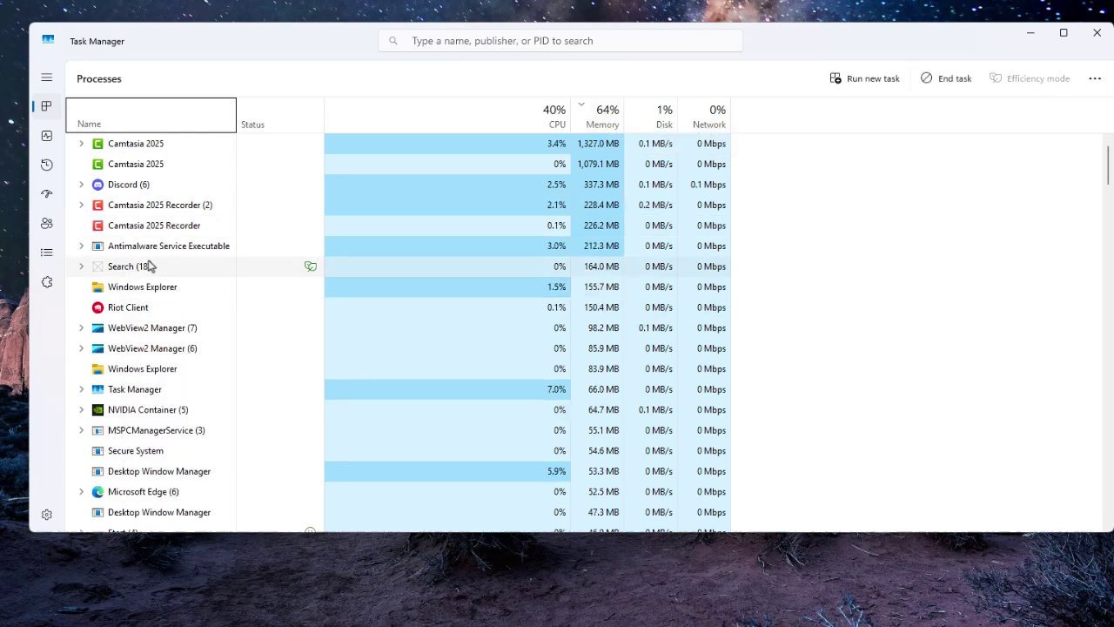
pyautogui.scroll(-1, 154, 321)
pyautogui.scroll(-2, 159, 322)
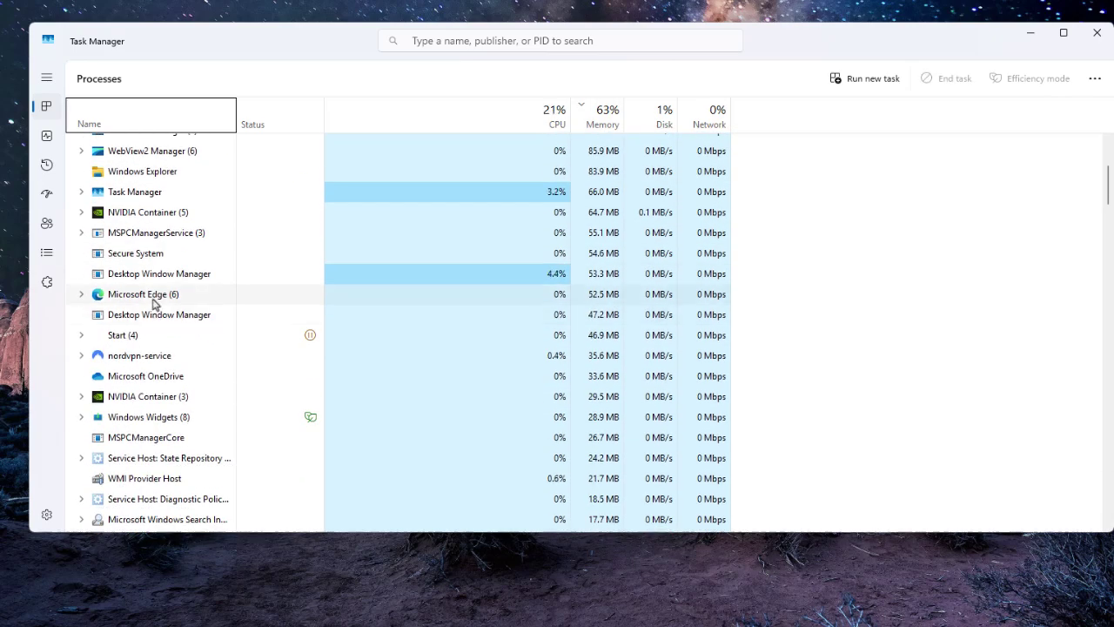
pyautogui.rightClick(154, 302)
pyautogui.click(202, 323)
# Step: Review the rest of the process list and close Task Manager
pyautogui.scroll(-2, 261, 348)
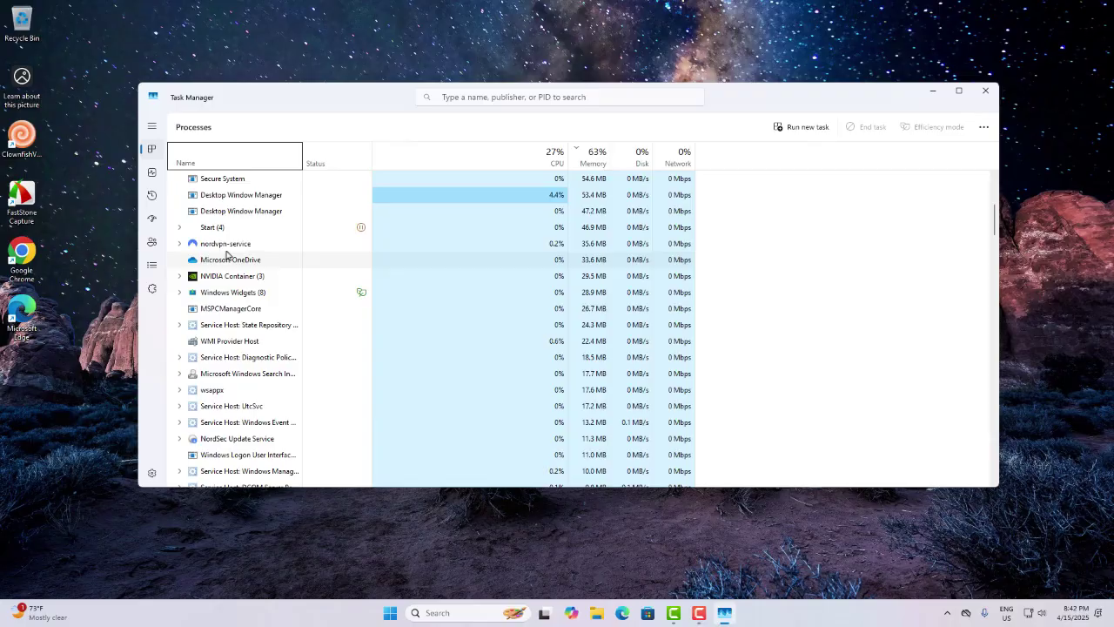
pyautogui.scroll(-2, 259, 268)
pyautogui.scroll(-2, 253, 316)
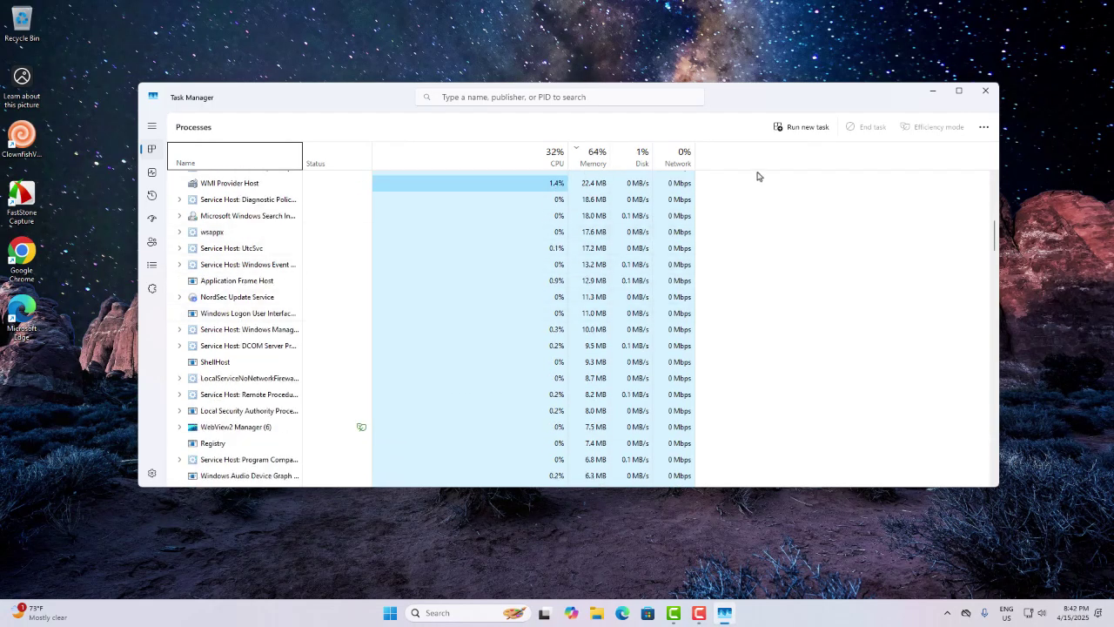
pyautogui.click(985, 91)
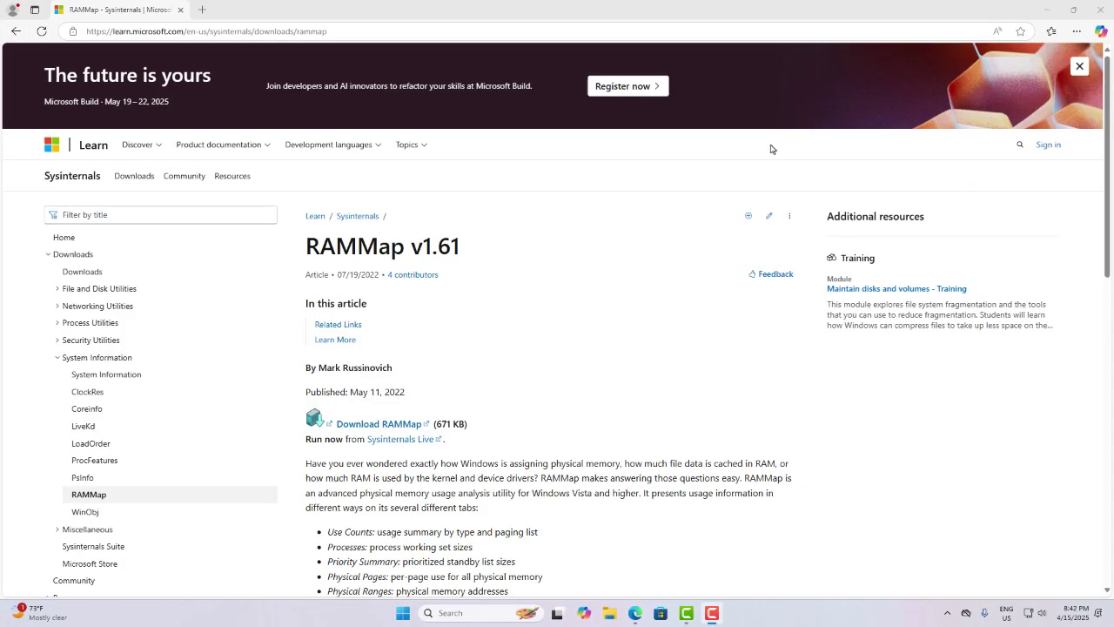
# Step: Download RAMMap.zip from the Microsoft Learn page and show it in its folder
pyautogui.scroll(-1, 661, 226)
pyautogui.scroll(-2, 783, 313)
pyautogui.scroll(-2, 954, 412)
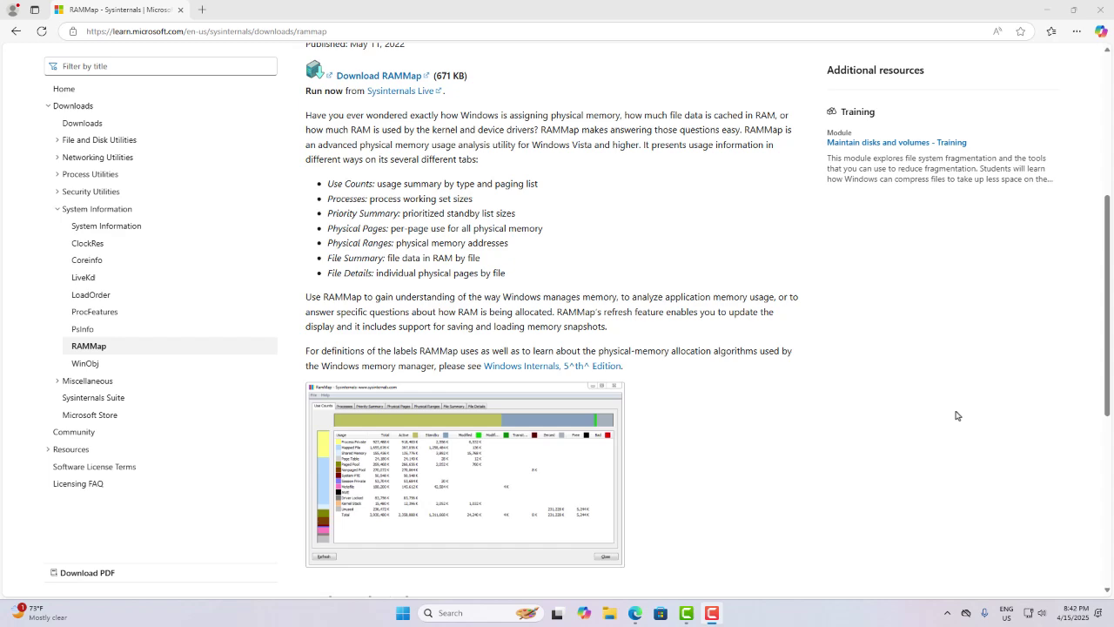
pyautogui.scroll(-2, 959, 417)
pyautogui.scroll(3, 959, 417)
pyautogui.scroll(3, 958, 417)
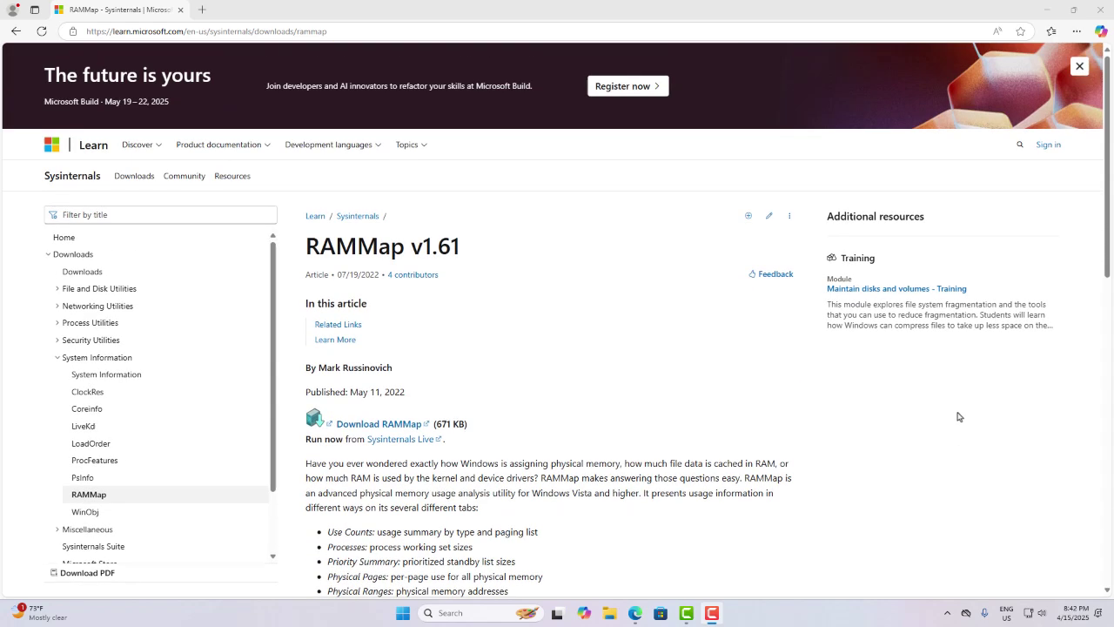
pyautogui.click(392, 424)
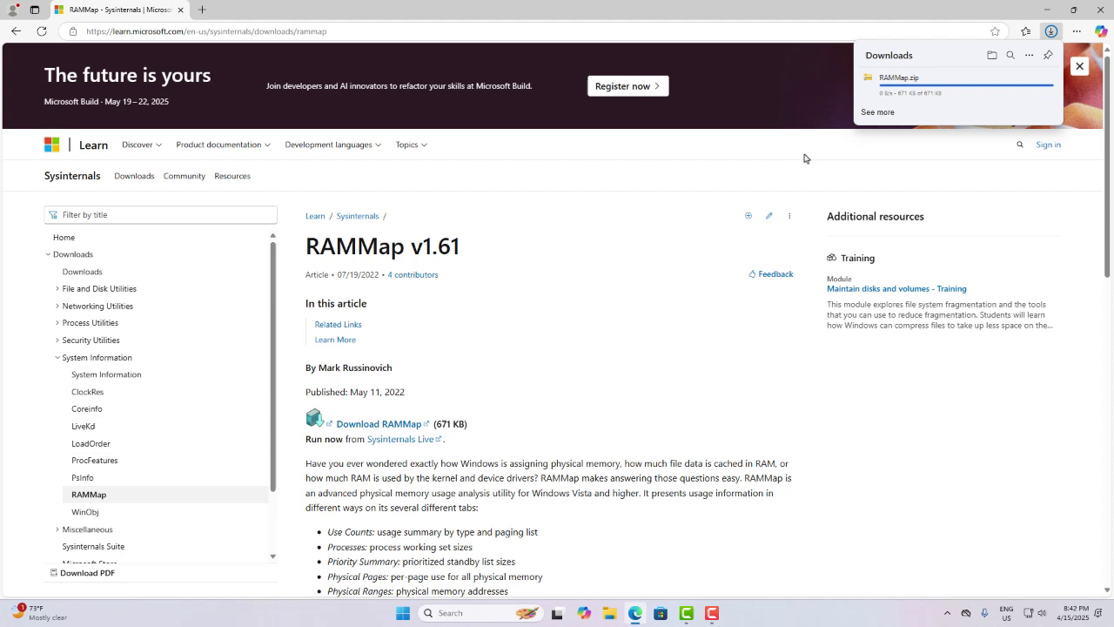
pyautogui.click(1027, 80)
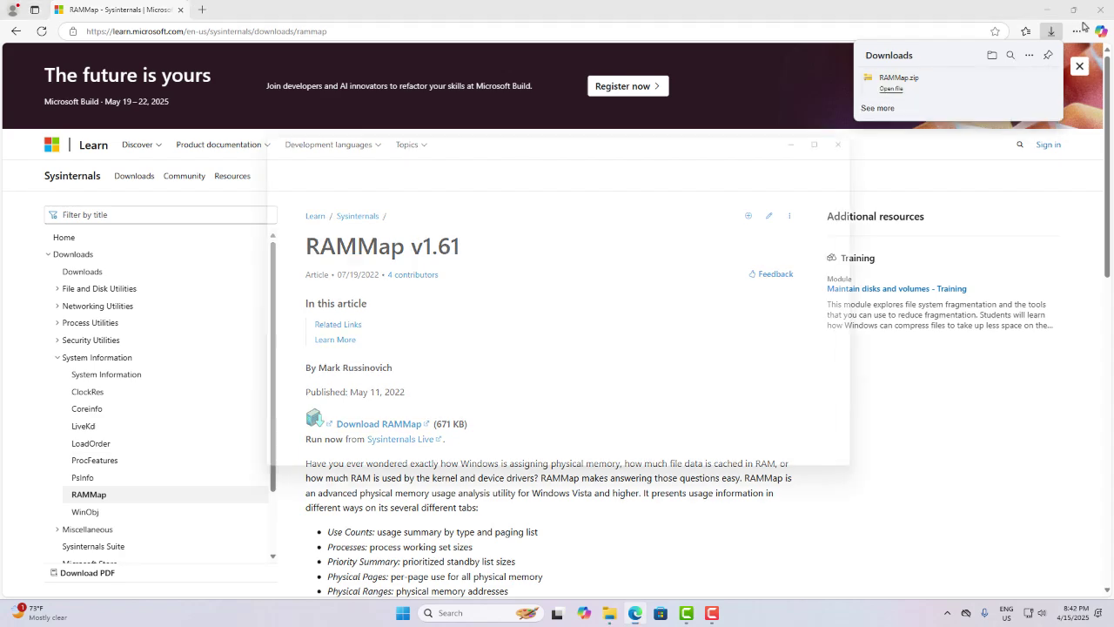
# Step: Close the browser, extract RAMMap.zip into a RAMMap folder, and run RAMMap64 as administrator
pyautogui.click(1098, 9)
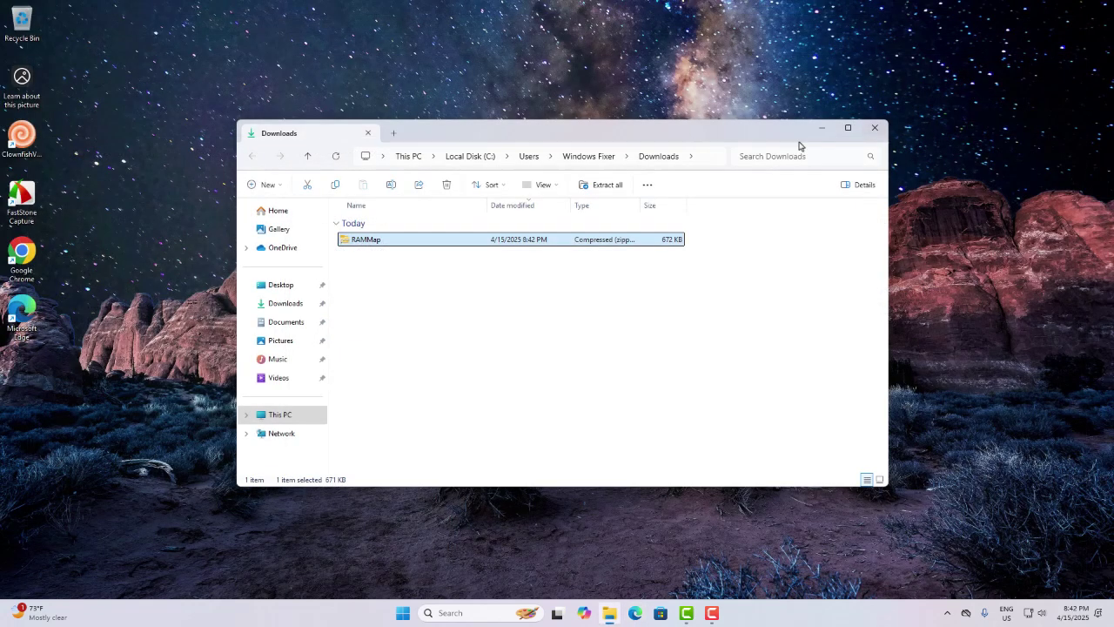
pyautogui.rightClick(484, 235)
pyautogui.click(442, 348)
pyautogui.click(660, 420)
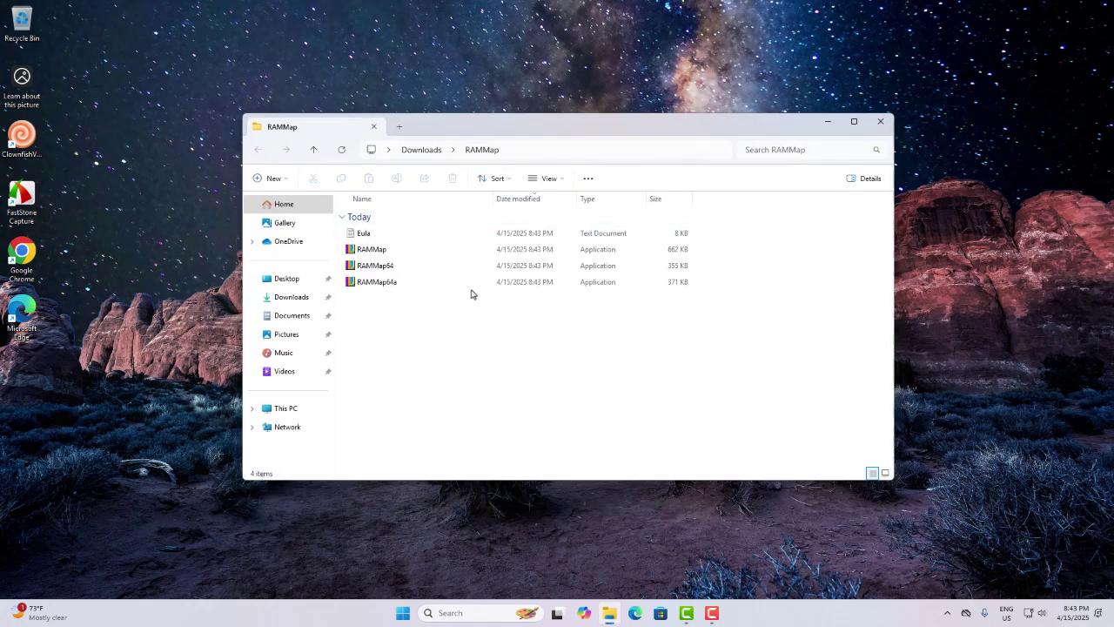
pyautogui.doubleClick(381, 270)
pyautogui.click(547, 425)
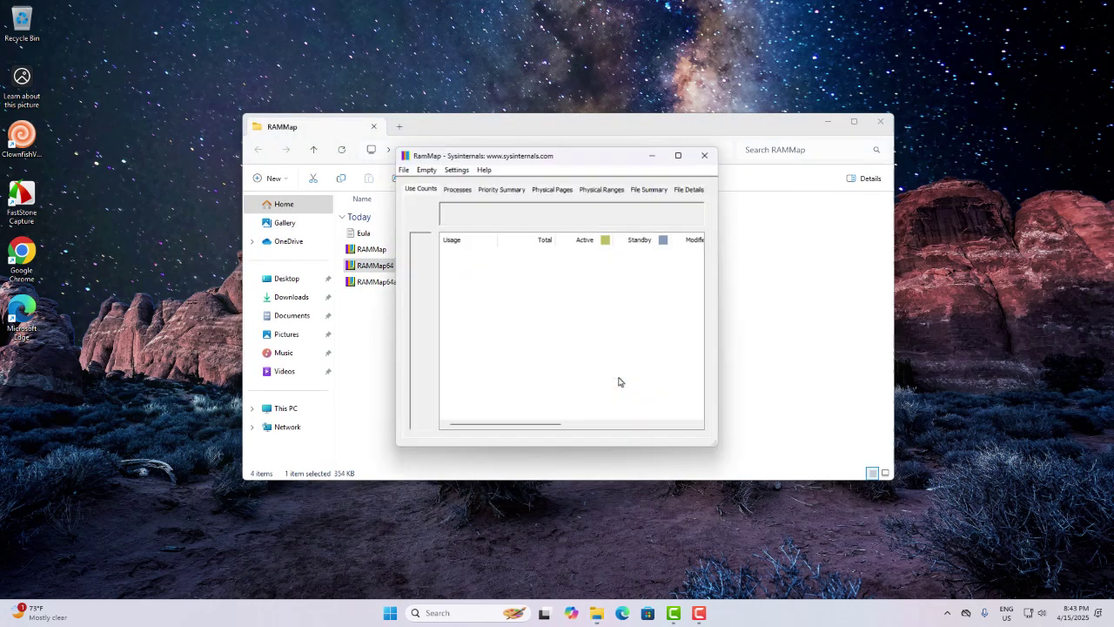
# Step: Snap Task Manager beside RAMMap showing the memory performance graph
pyautogui.click(866, 576)
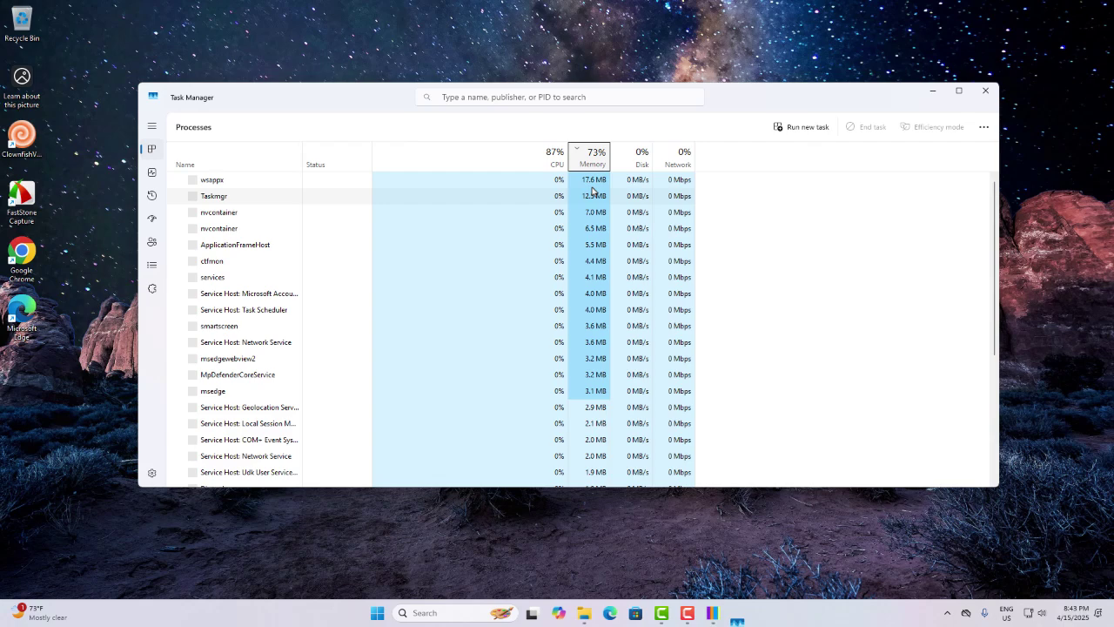
pyautogui.press('super+Right')
pyautogui.moveTo(696, 157); pyautogui.dragTo(476, 149)
pyautogui.click(571, 90)
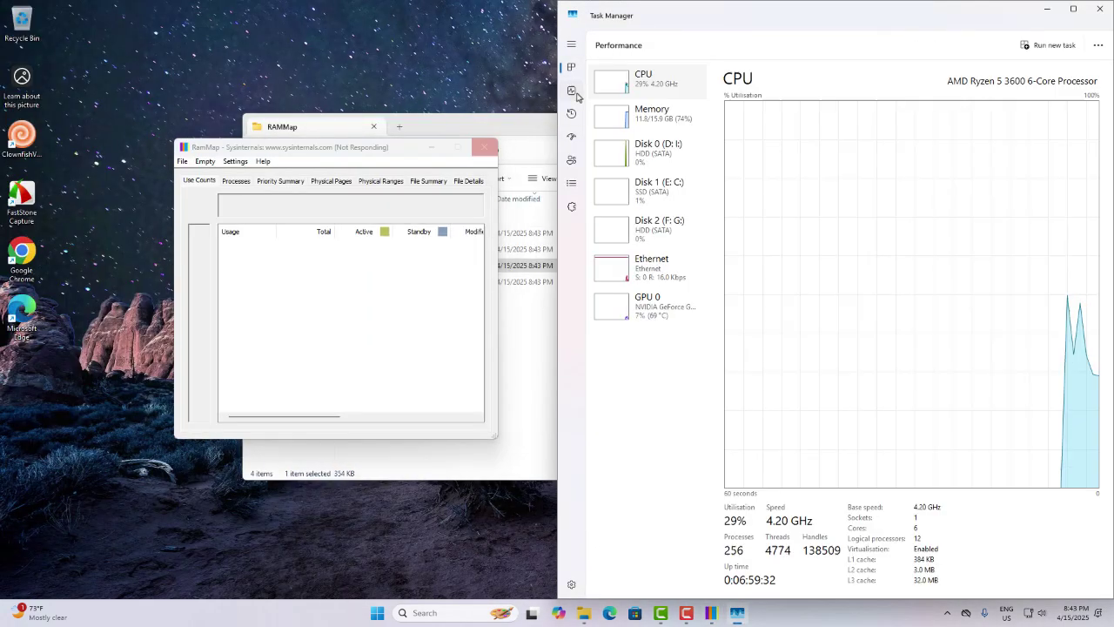
pyautogui.click(654, 113)
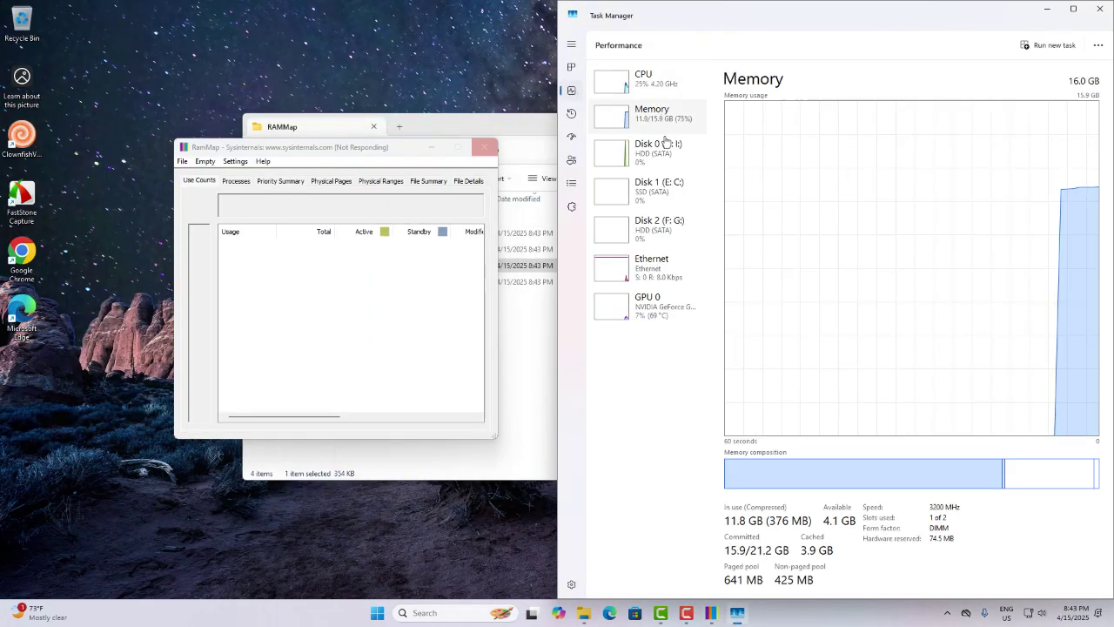
# Step: In RAMMap, empty the working sets and flush the modified page list
pyautogui.click(205, 161)
pyautogui.click(244, 174)
pyautogui.click(206, 161)
pyautogui.click(254, 187)
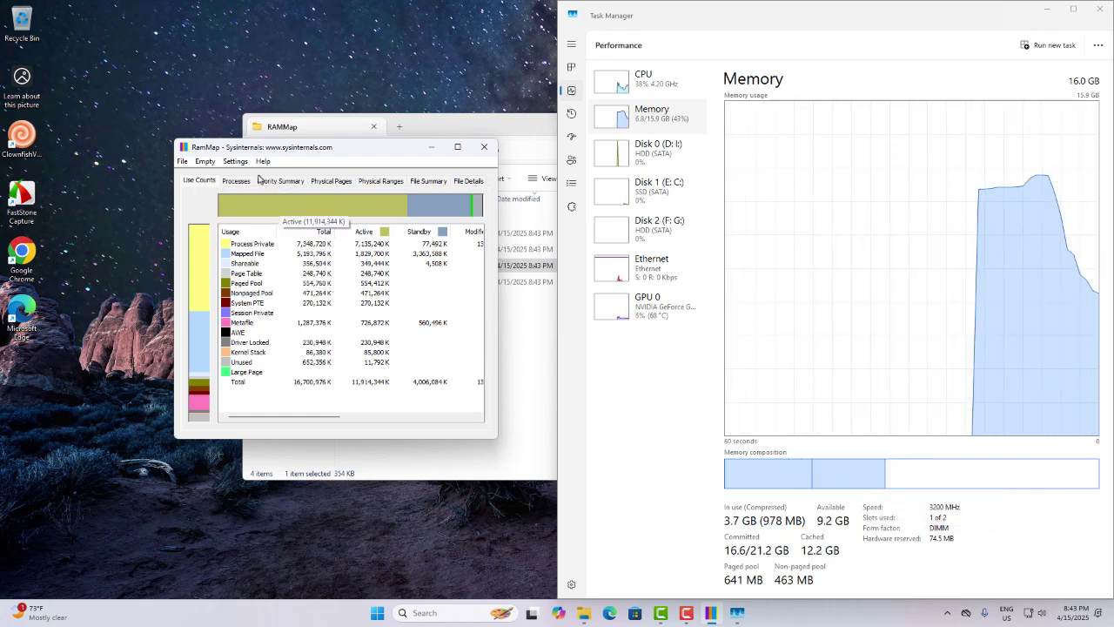
pyautogui.click(206, 161)
pyautogui.click(236, 197)
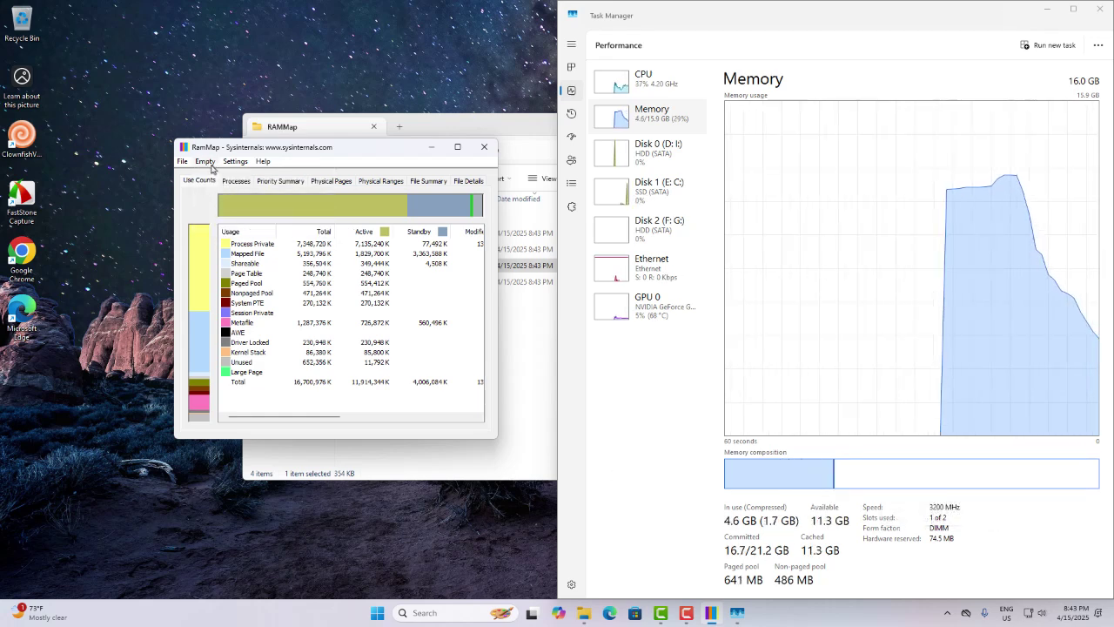
# Step: Empty the priority 0 standby list, the working sets again, and the standby list
pyautogui.click(211, 166)
pyautogui.click(206, 161)
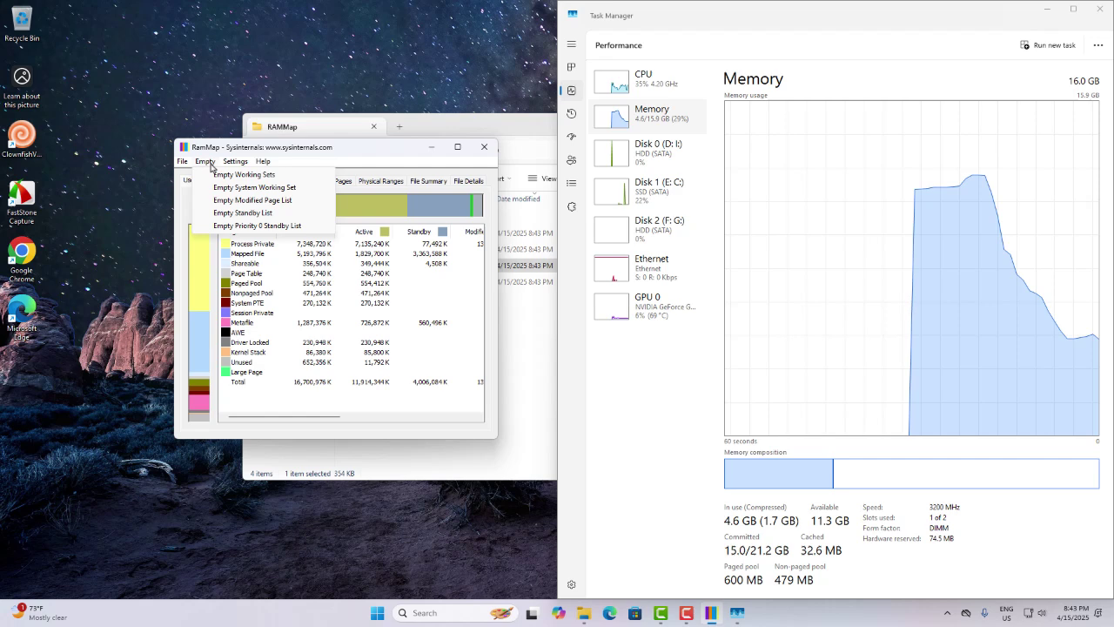
pyautogui.click(243, 226)
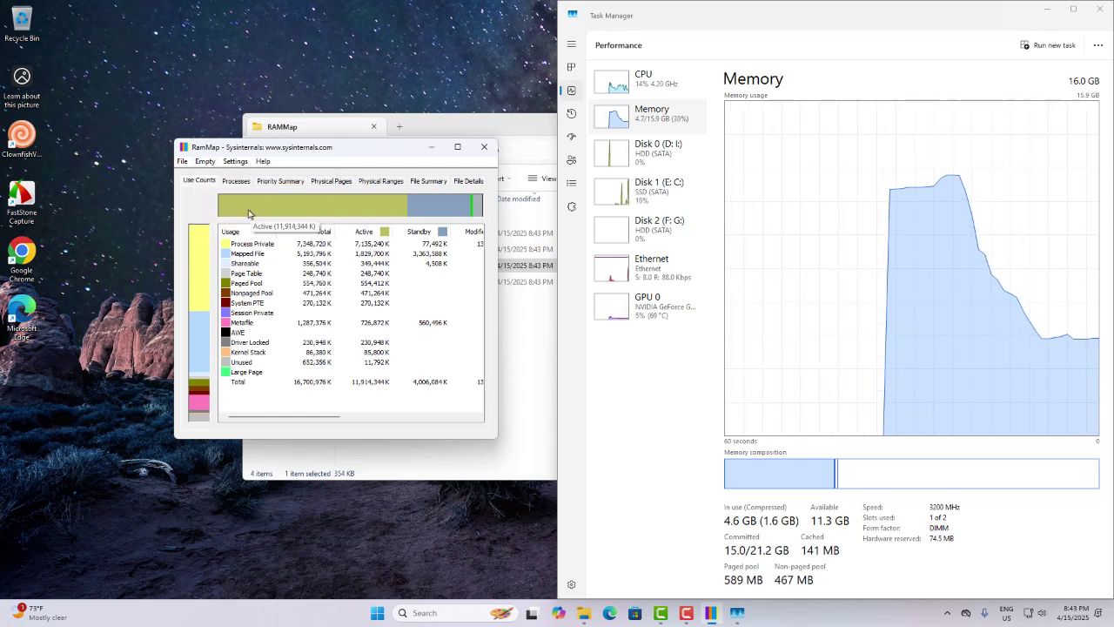
pyautogui.click(206, 161)
pyautogui.click(222, 174)
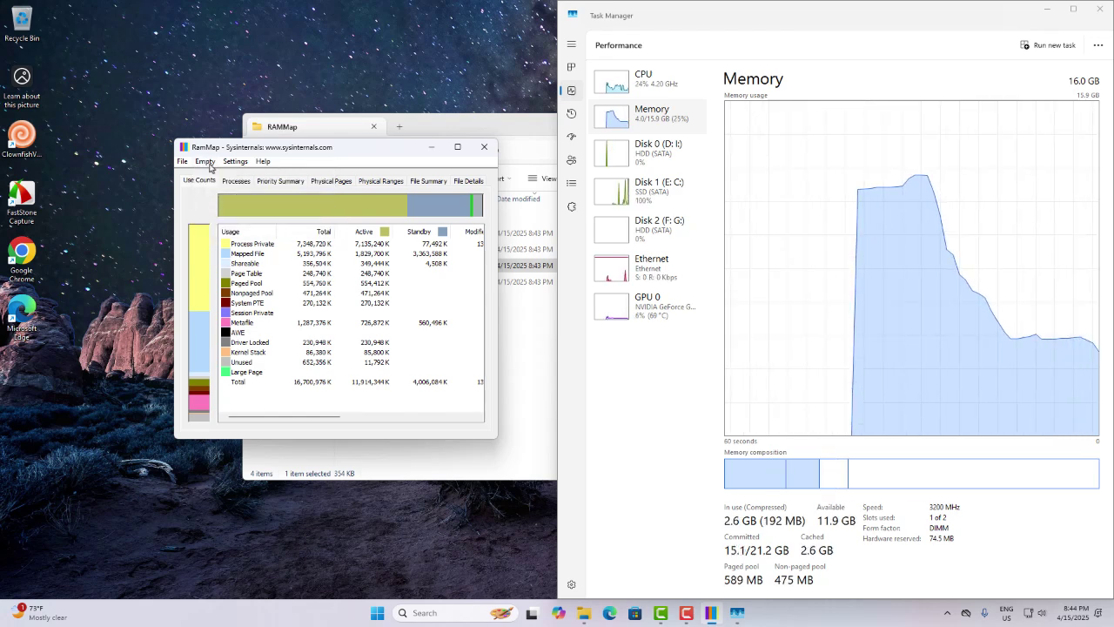
pyautogui.click(207, 161)
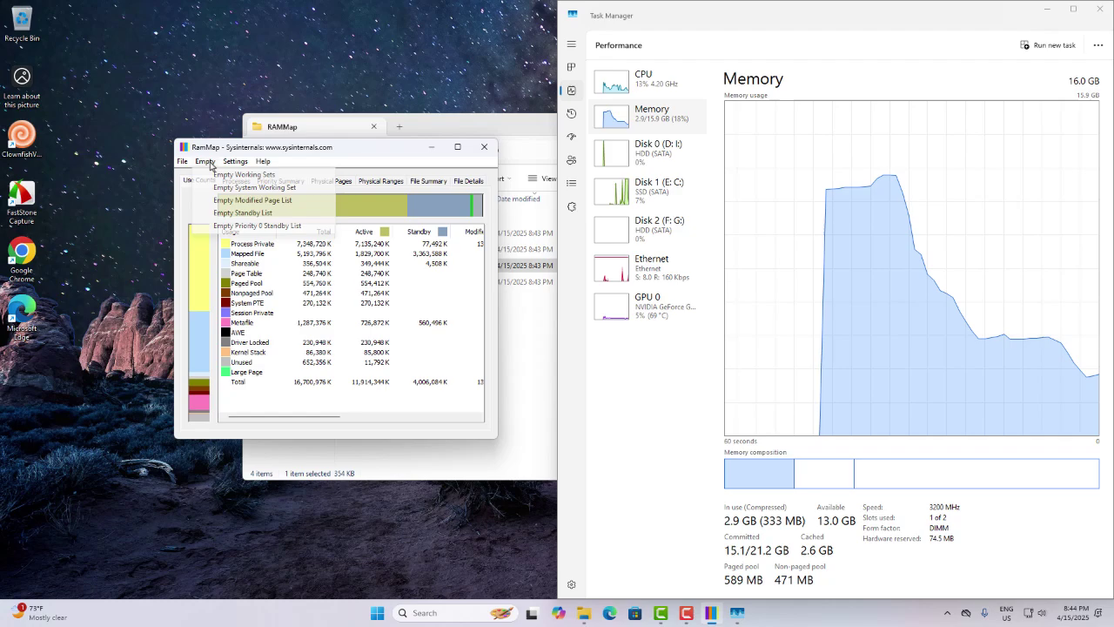
pyautogui.click(234, 216)
# Step: Close RAMMap and its folder, and restore Task Manager to a centred window
pyautogui.click(484, 146)
pyautogui.click(750, 109)
pyautogui.moveTo(749, 51); pyautogui.dragTo(323, 95)
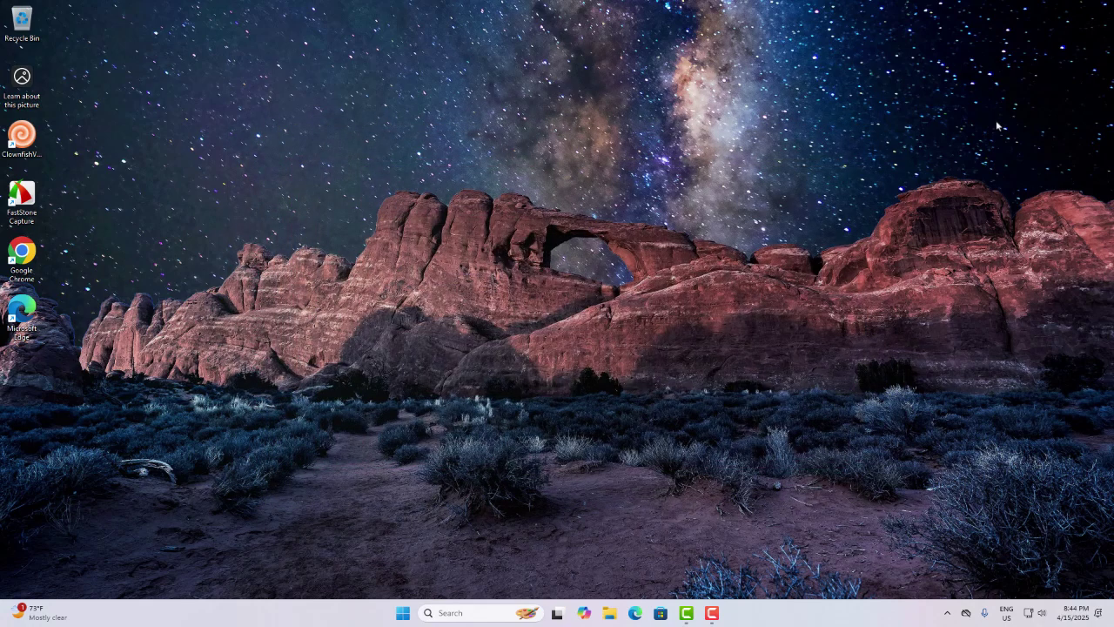
# Step: Launch msconfig and hide all Microsoft services on the Services tab
pyautogui.press('super')
pyautogui.write('msconfig')
pyautogui.press('Return')
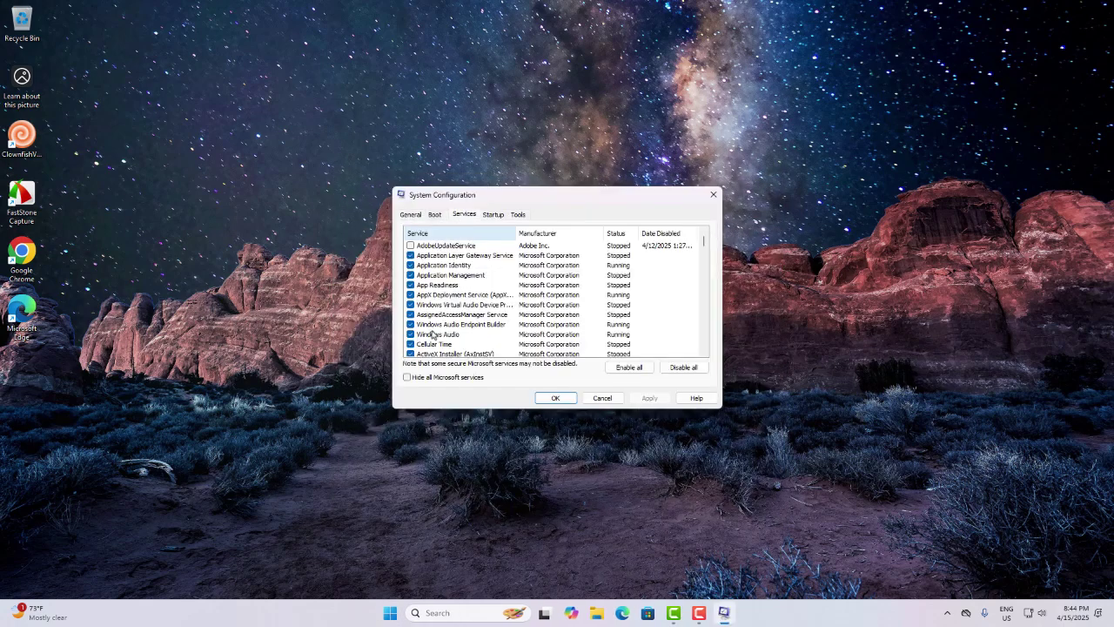
pyautogui.click(424, 378)
# Step: Untick every listed third-party service, from vgc up to the Google updater
pyautogui.scroll(-2, 409, 348)
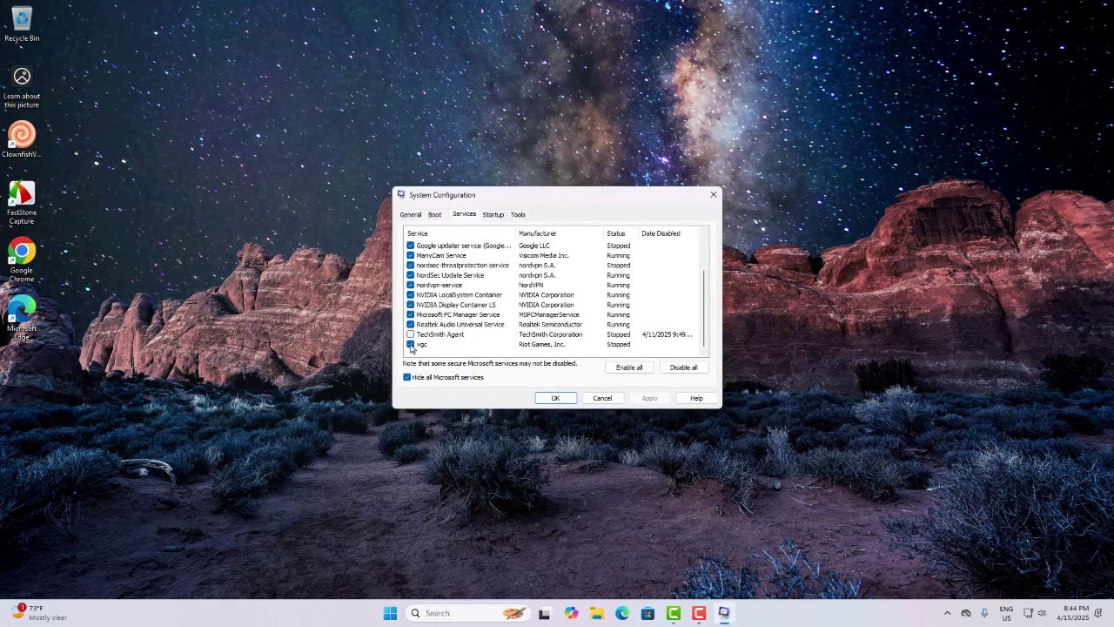
pyautogui.click(411, 344)
pyautogui.click(411, 324)
pyautogui.click(411, 305)
pyautogui.click(411, 284)
pyautogui.click(411, 255)
pyautogui.scroll(3, 413, 261)
pyautogui.click(411, 285)
pyautogui.click(411, 265)
pyautogui.scroll(-3, 413, 261)
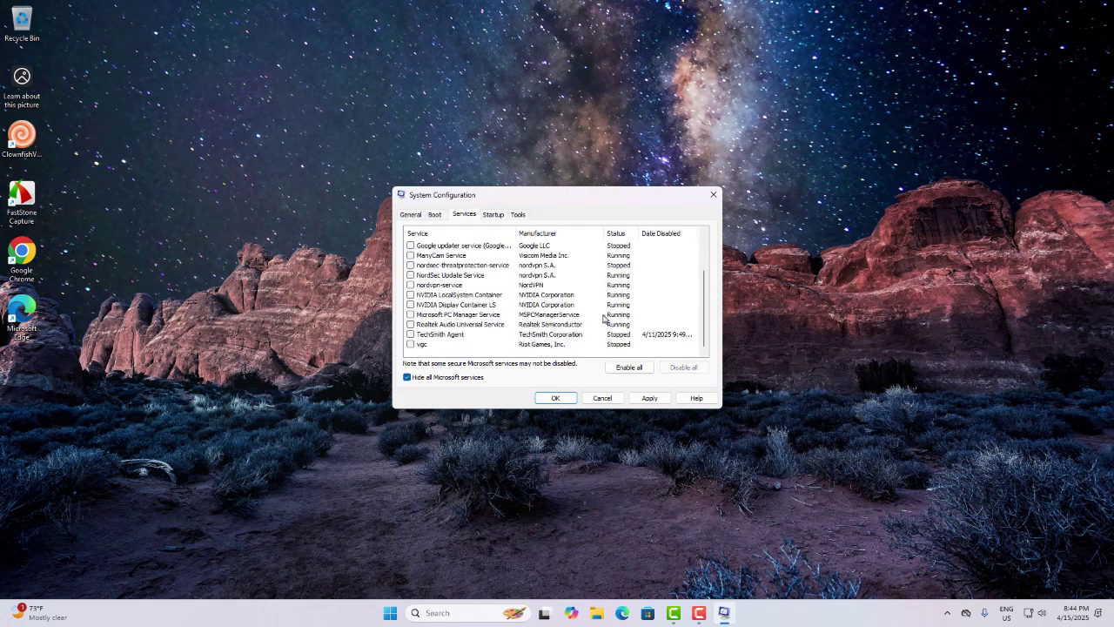
# Step: Apply the service changes and open Task Manager's startup apps sorted by status
pyautogui.click(410, 246)
pyautogui.click(649, 398)
pyautogui.click(492, 215)
pyautogui.click(557, 249)
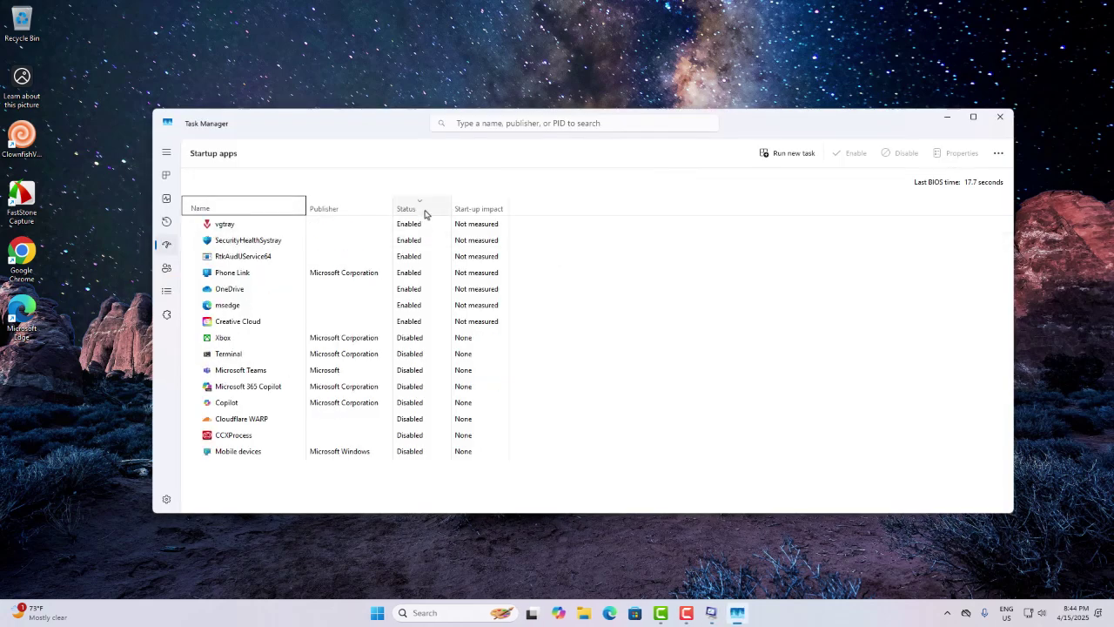
pyautogui.click(409, 209)
# Step: Disable the enabled startup apps, then close both windows and exit without restarting
pyautogui.rightClick(233, 241)
pyautogui.click(261, 247)
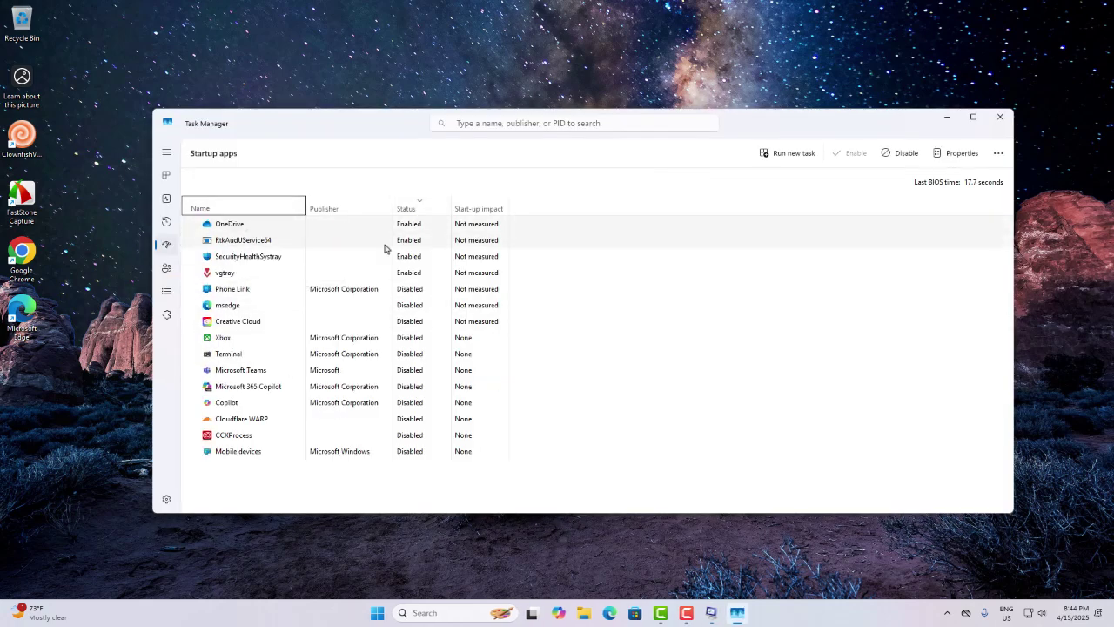
pyautogui.rightClick(250, 242)
pyautogui.click(271, 247)
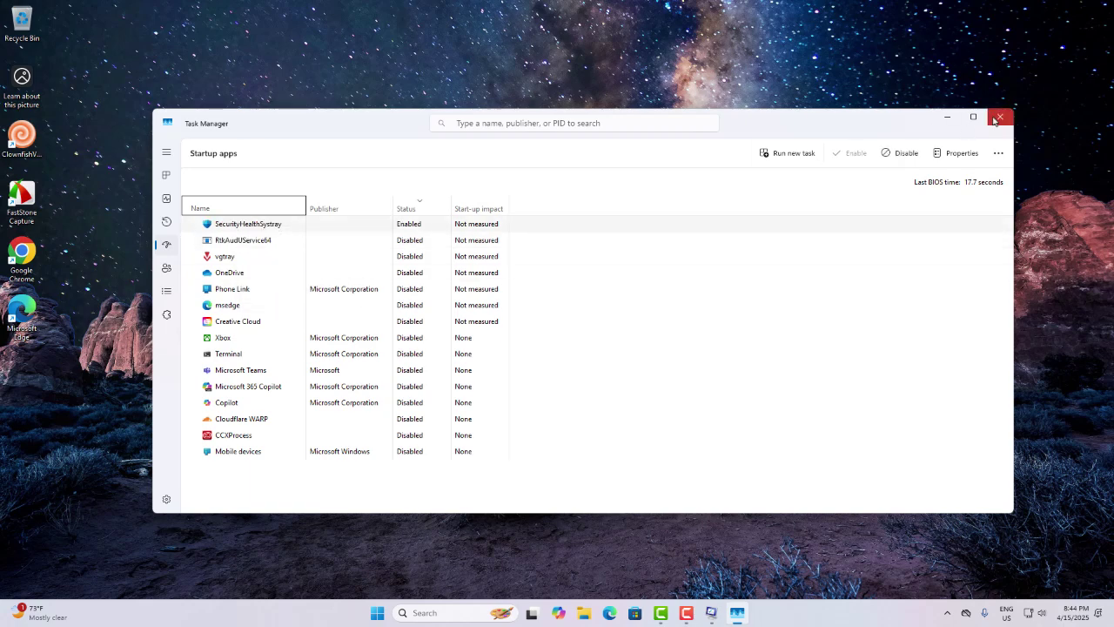
pyautogui.click(1000, 115)
pyautogui.click(549, 397)
pyautogui.click(592, 325)
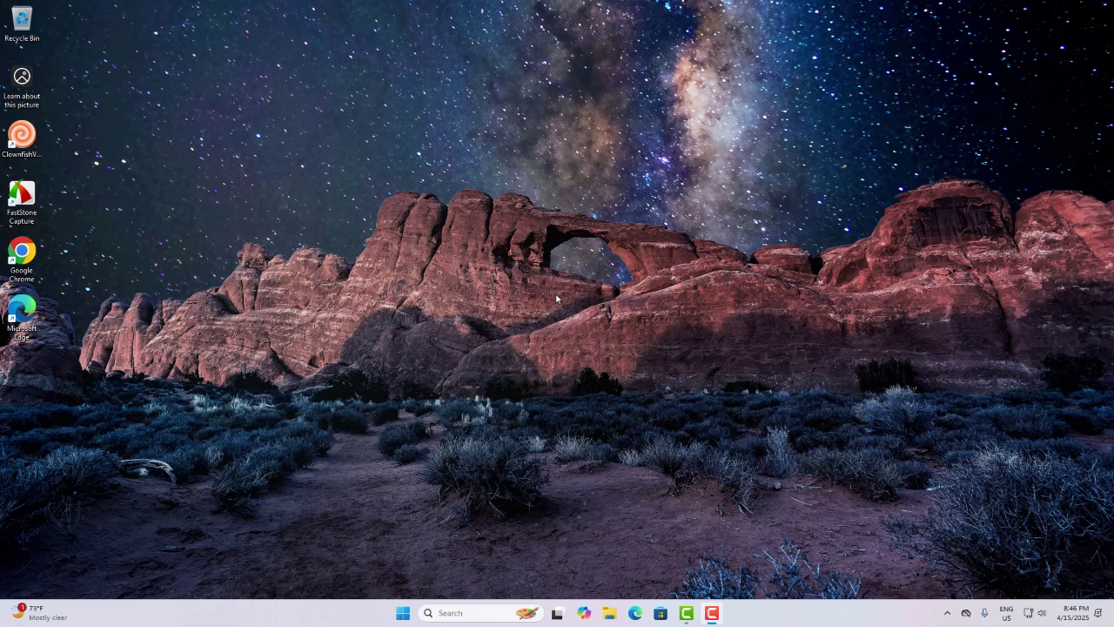
# Step: In Performance Options, set DEP to all programs except those I select
pyautogui.press('super')
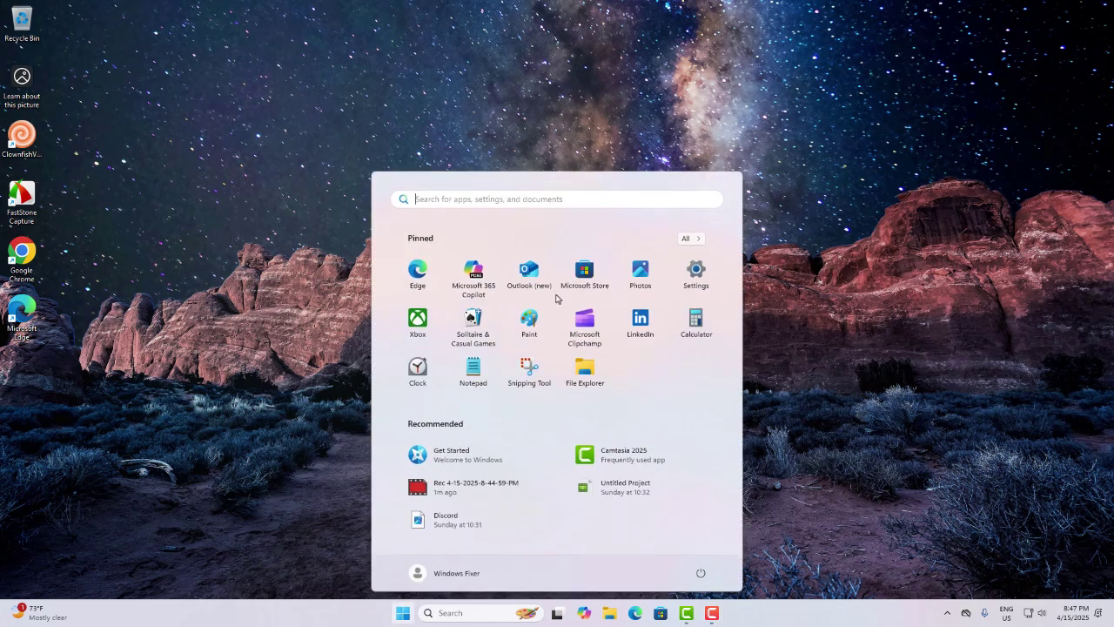
pyautogui.write('view adv')
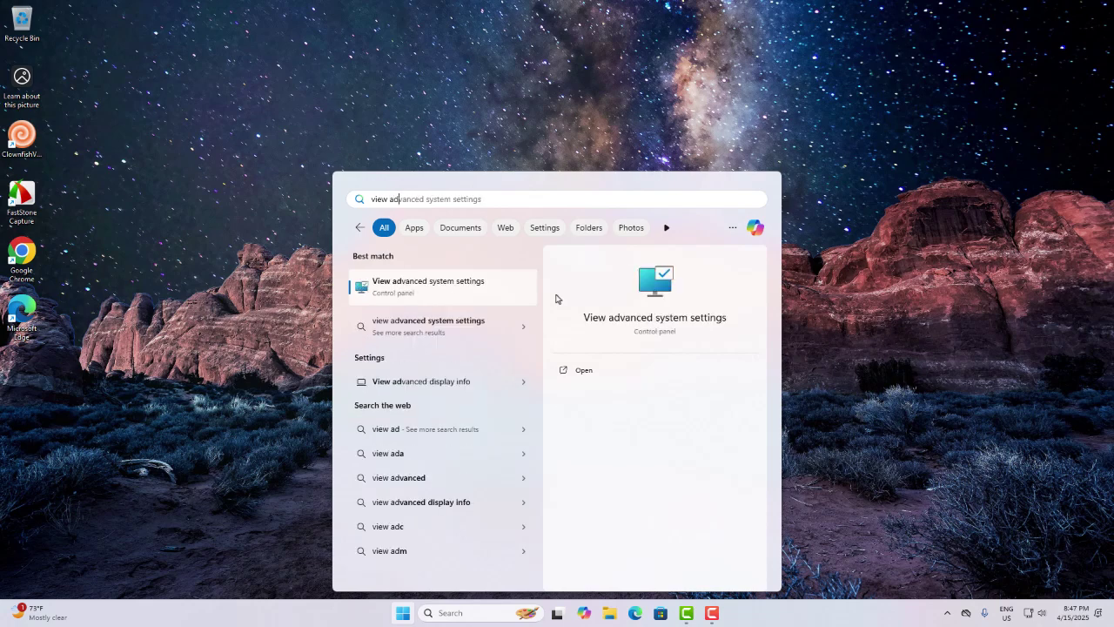
pyautogui.press('Return')
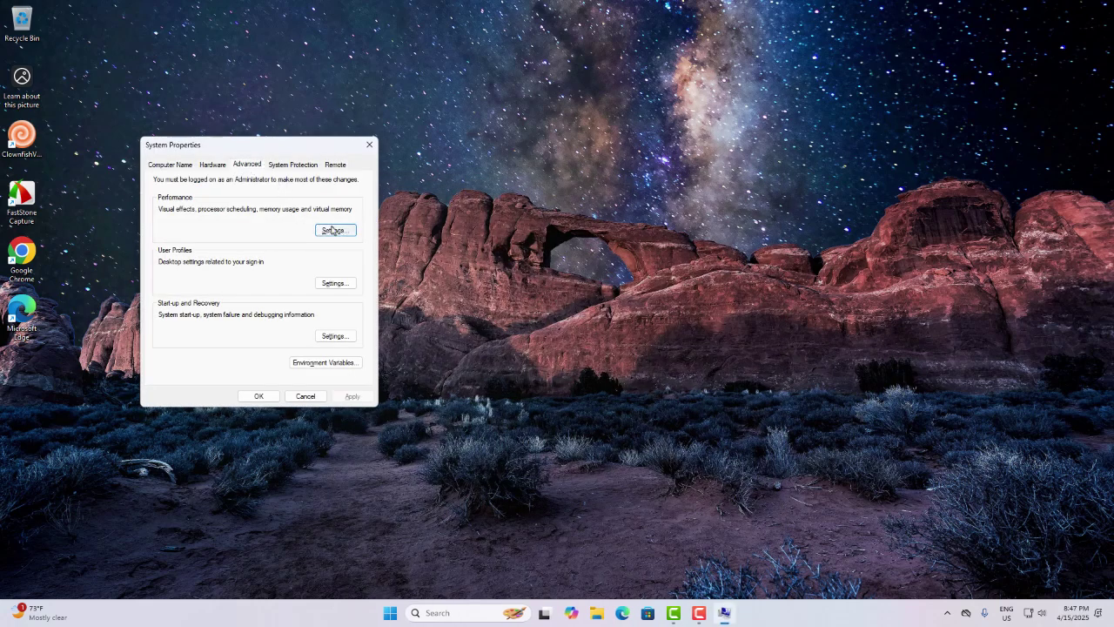
pyautogui.click(335, 230)
pyautogui.moveTo(269, 192); pyautogui.dragTo(540, 191)
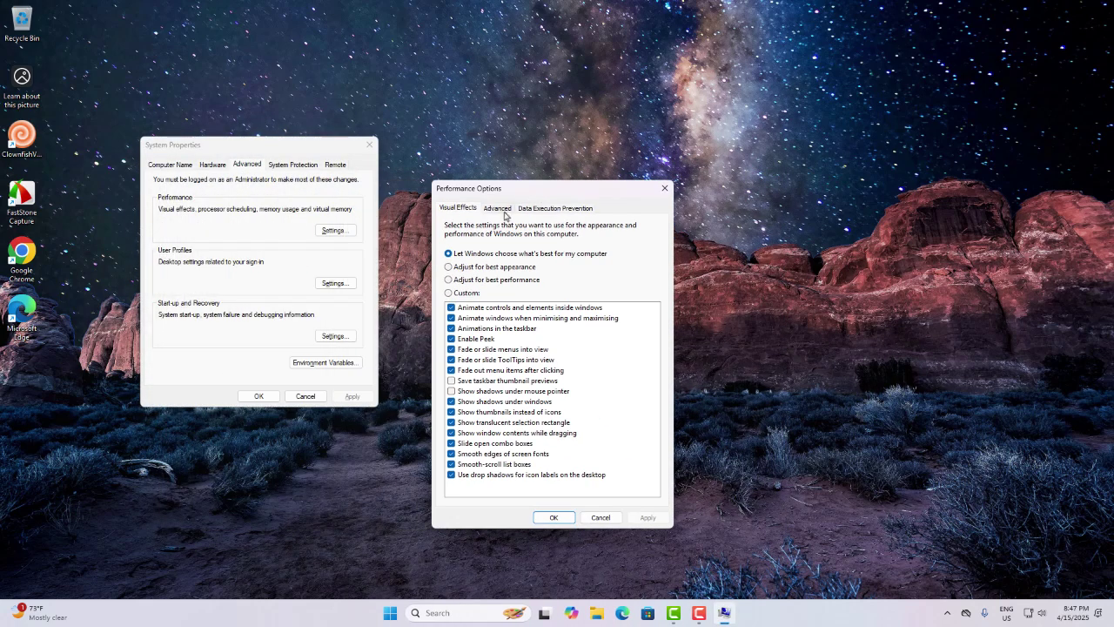
pyautogui.click(537, 211)
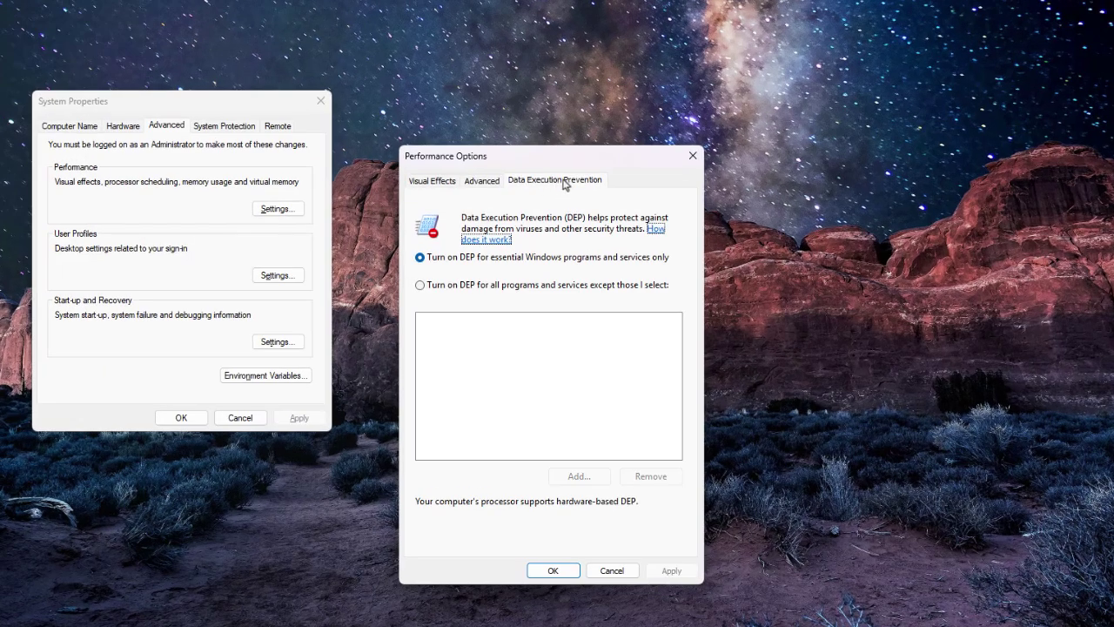
pyautogui.click(433, 290)
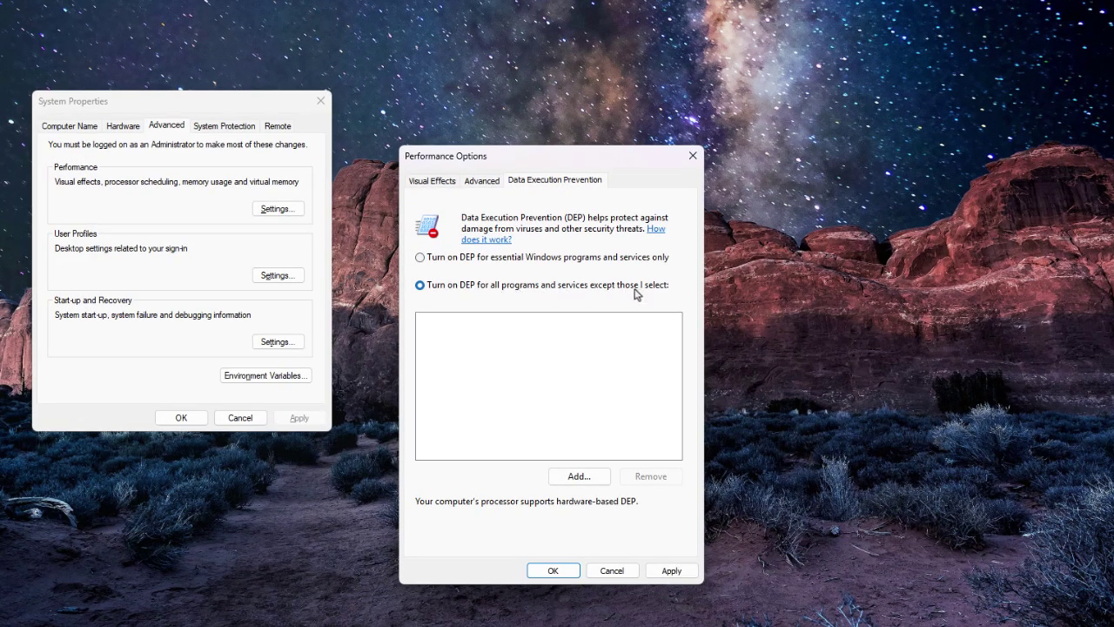
# Step: Browse for a program to exclude but cancel, then apply the DEP setting and confirm
pyautogui.click(597, 477)
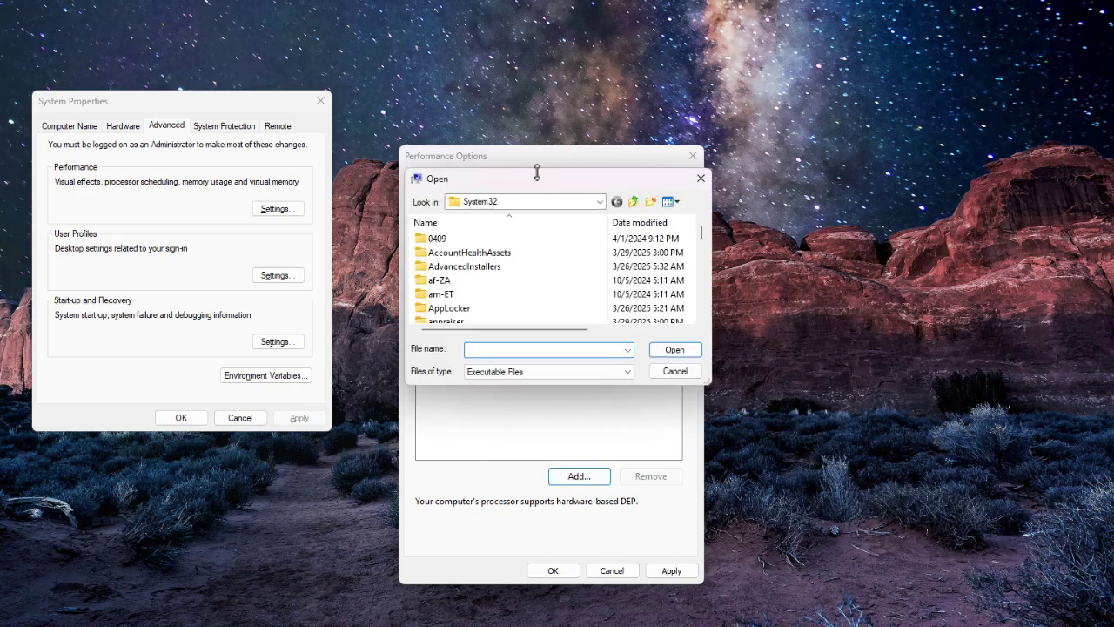
pyautogui.moveTo(537, 173); pyautogui.dragTo(805, 192)
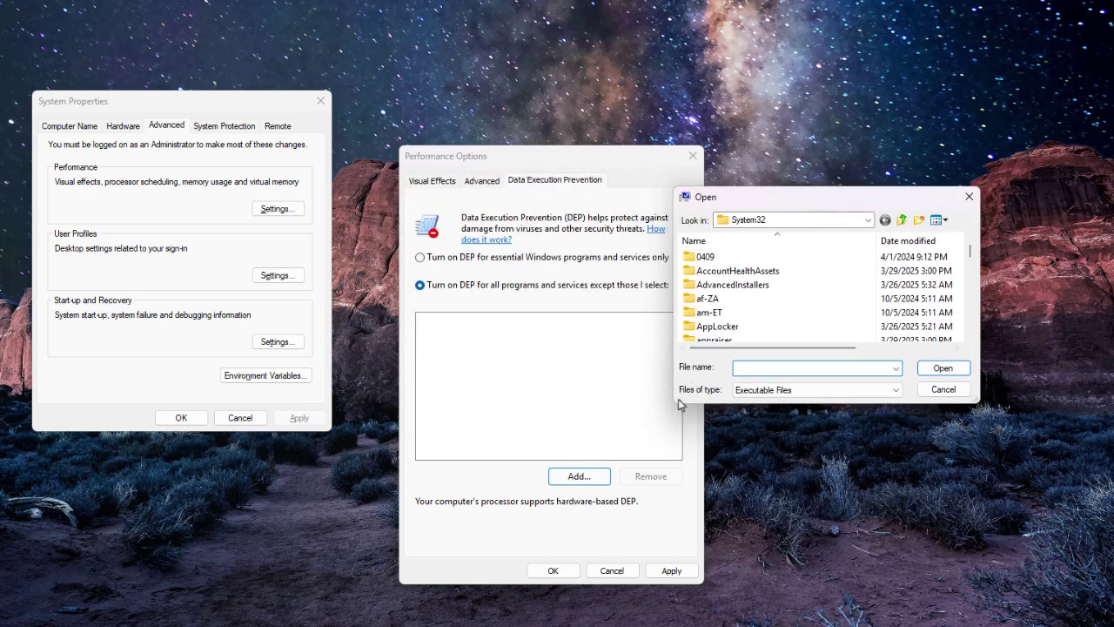
pyautogui.moveTo(677, 406); pyautogui.dragTo(504, 529)
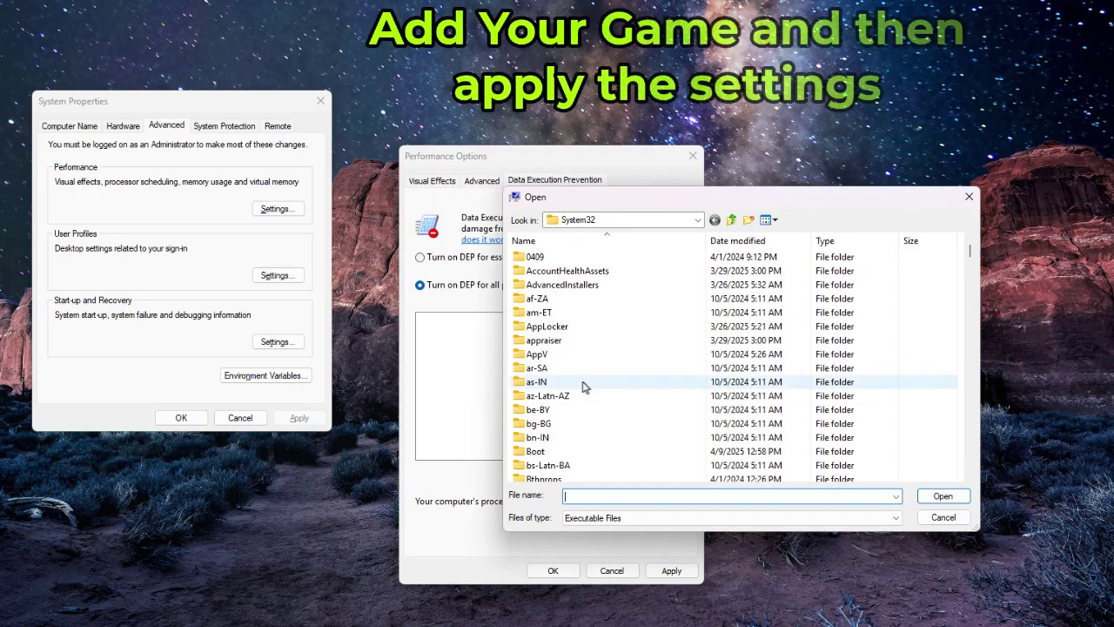
pyautogui.click(943, 517)
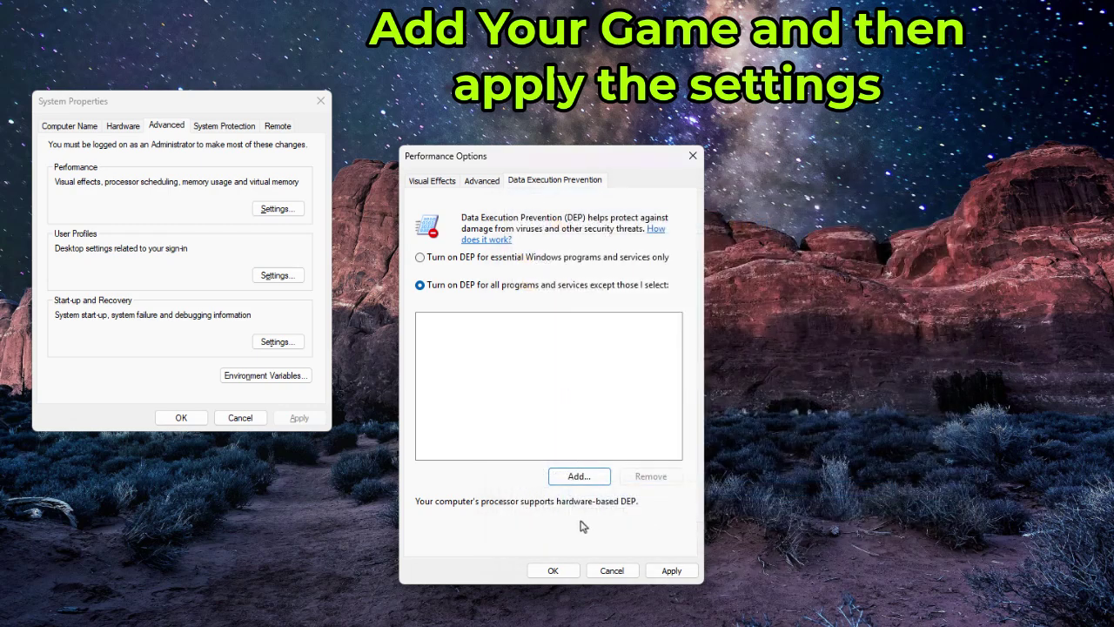
pyautogui.click(671, 570)
pyautogui.click(502, 259)
pyautogui.click(671, 570)
pyautogui.click(553, 570)
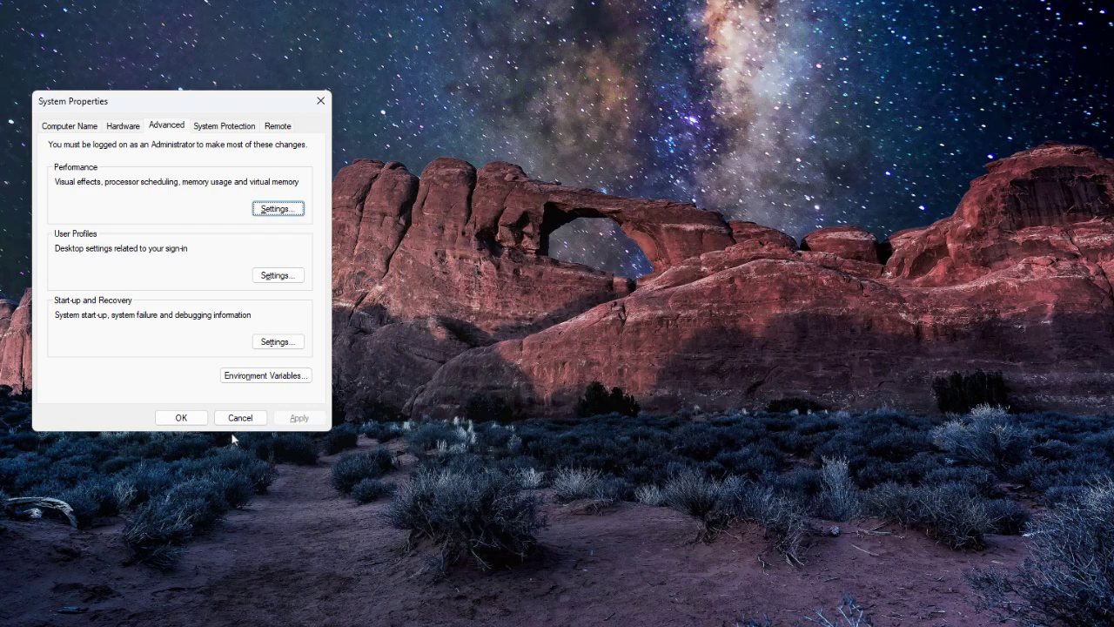